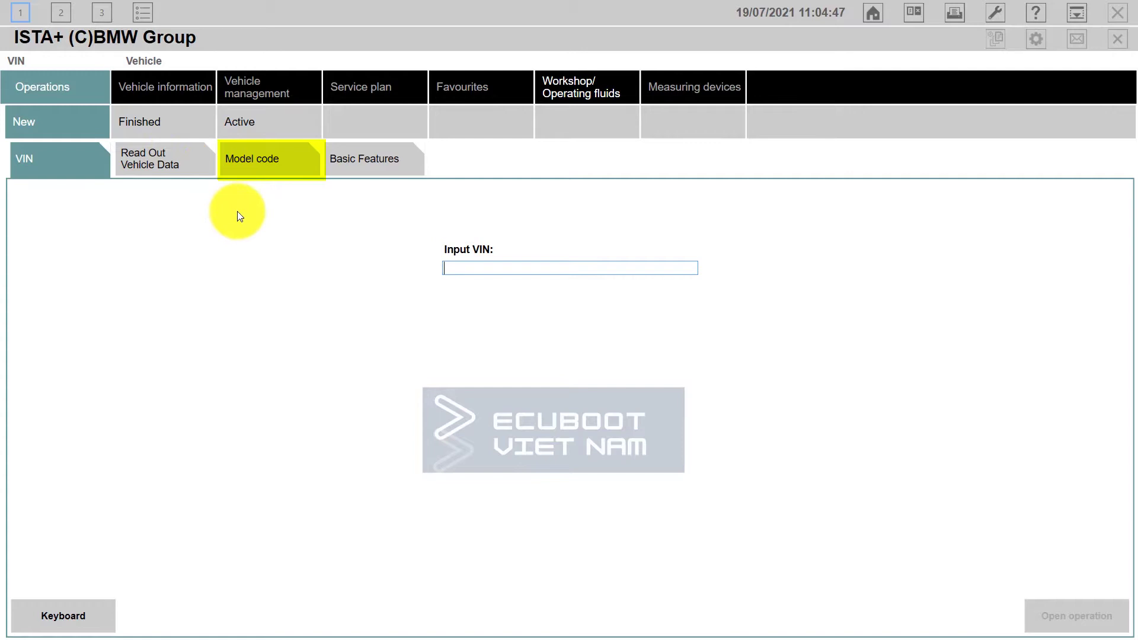
# Check the Model code and Basic Features identification options, then enter the car's 17-character VIN
pyautogui.click(270, 159)
pyautogui.click(372, 170)
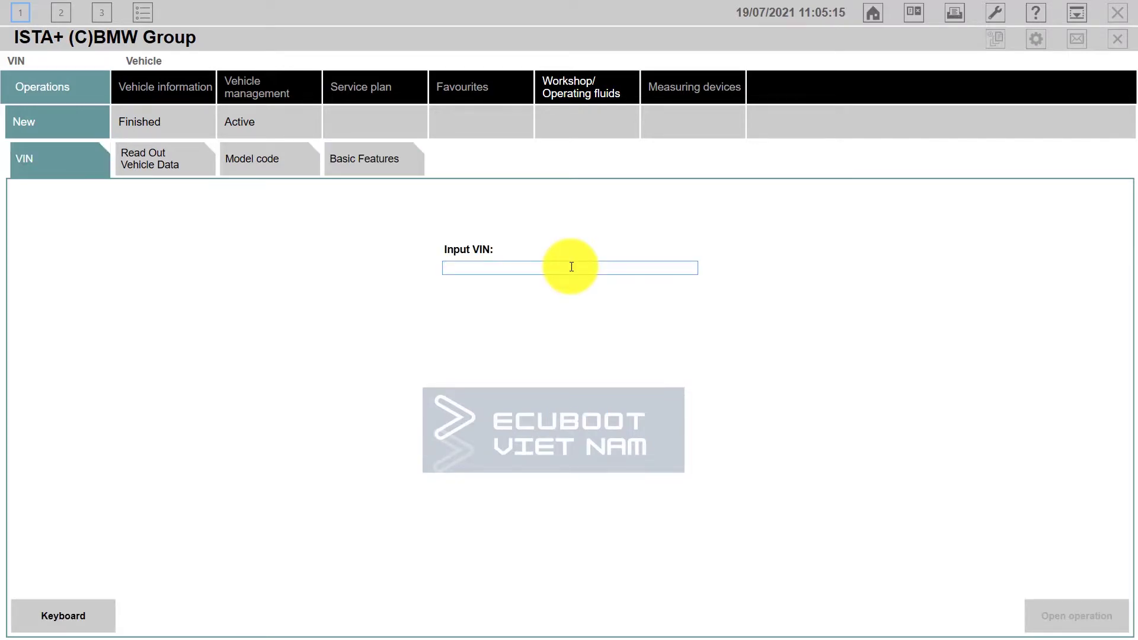
pyautogui.write('WB')
pyautogui.write('APG')
pyautogui.write('51')
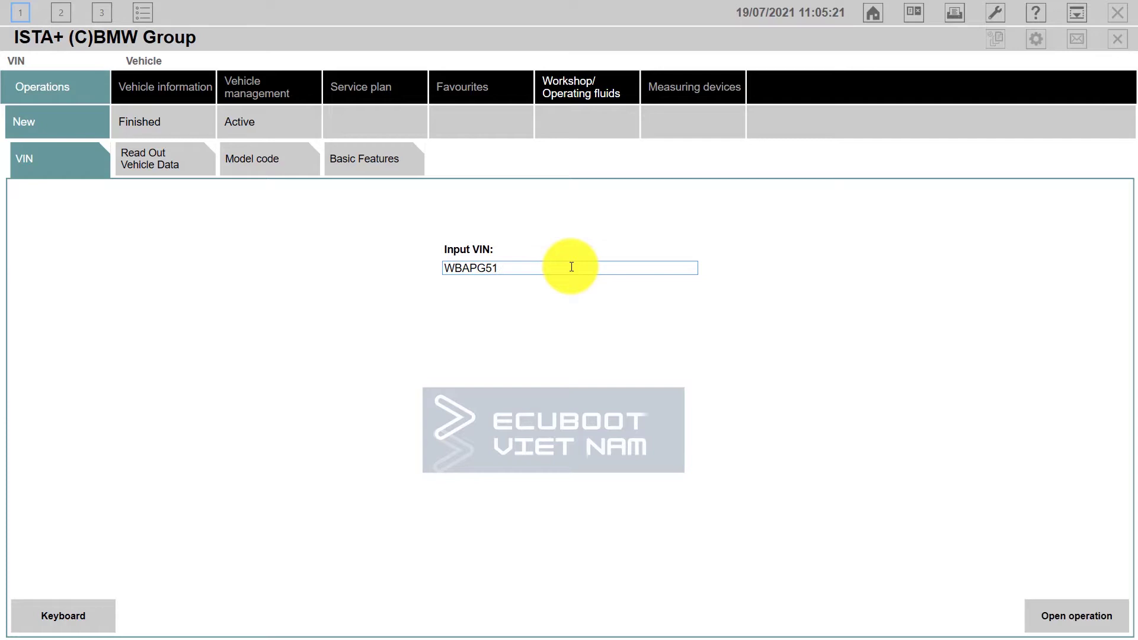
pyautogui.write('07')
pyautogui.write('0A')
pyautogui.write('58')
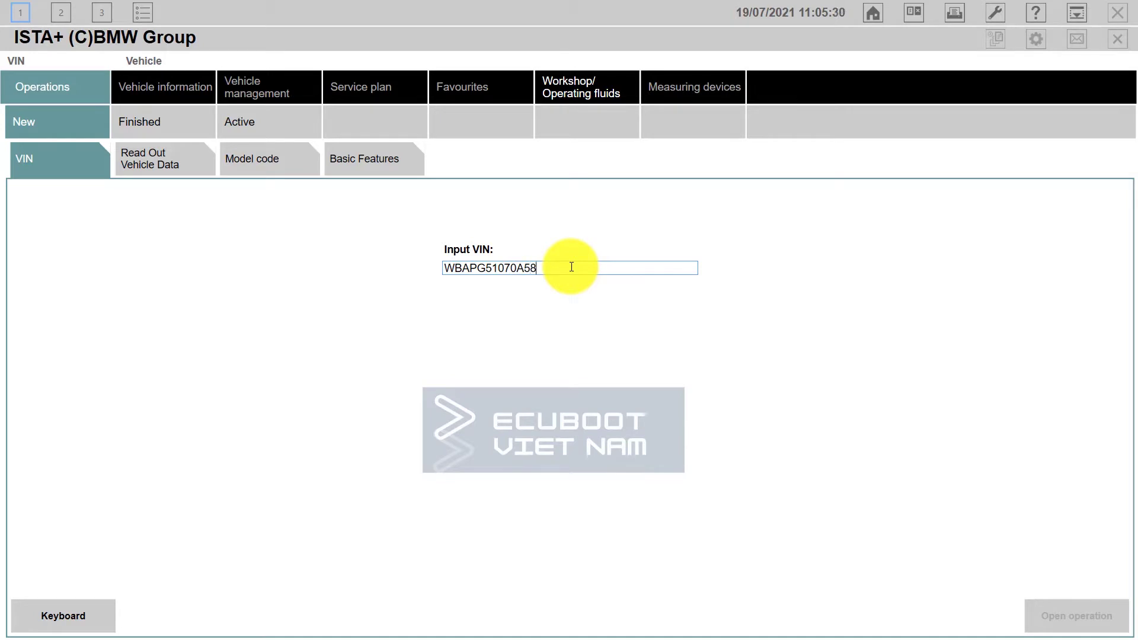
pyautogui.write('94')
pyautogui.write('78')
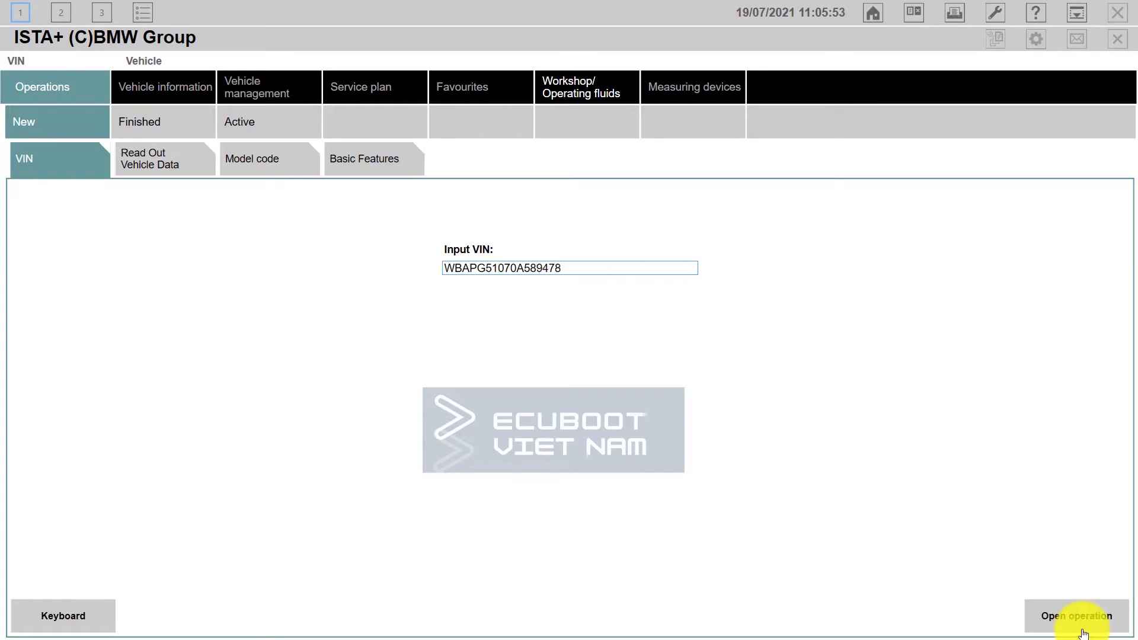
# Start a new operation for the entered VIN so ISTA+ loads the E90 320i
pyautogui.click(1085, 614)
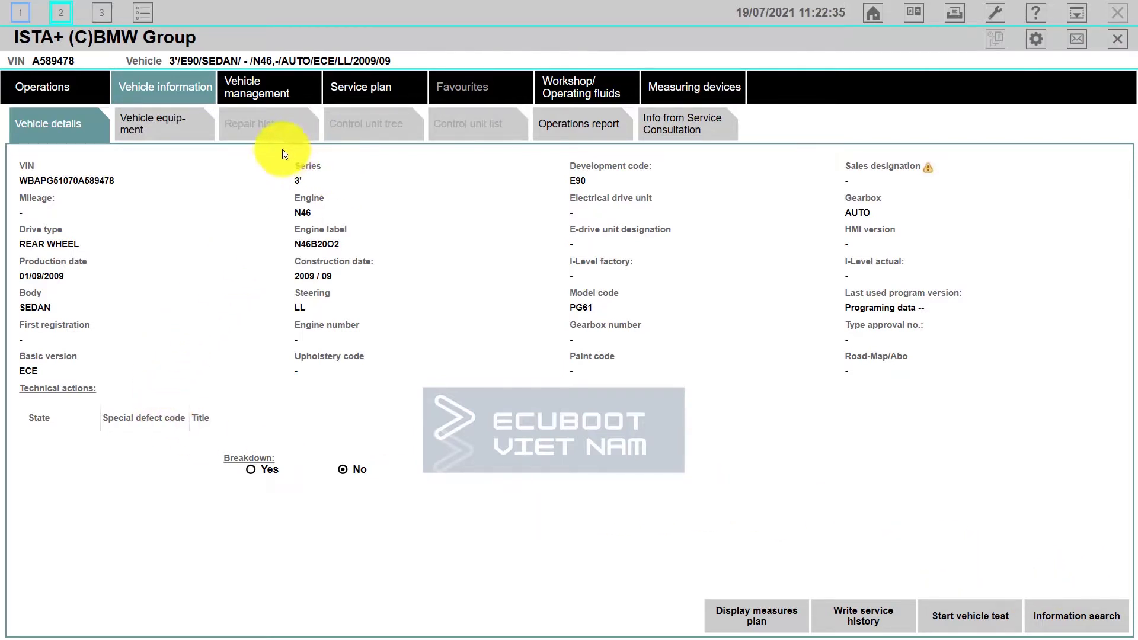
# Open the repair and maintenance product structure and list the 11 Engine group's documents
pyautogui.click(285, 101)
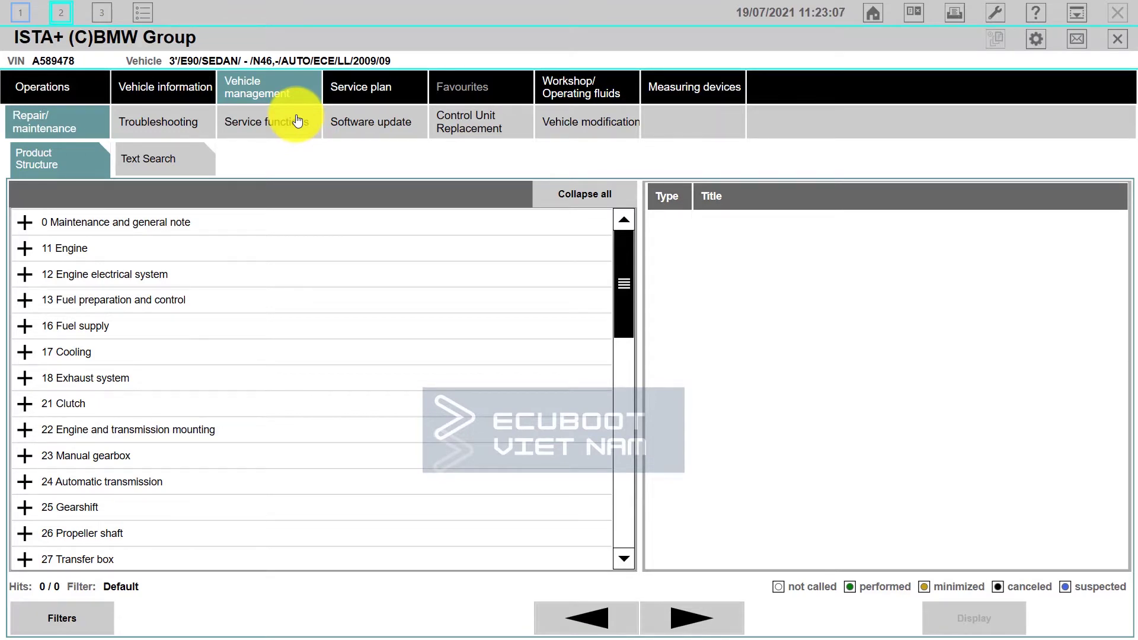
pyautogui.click(65, 248)
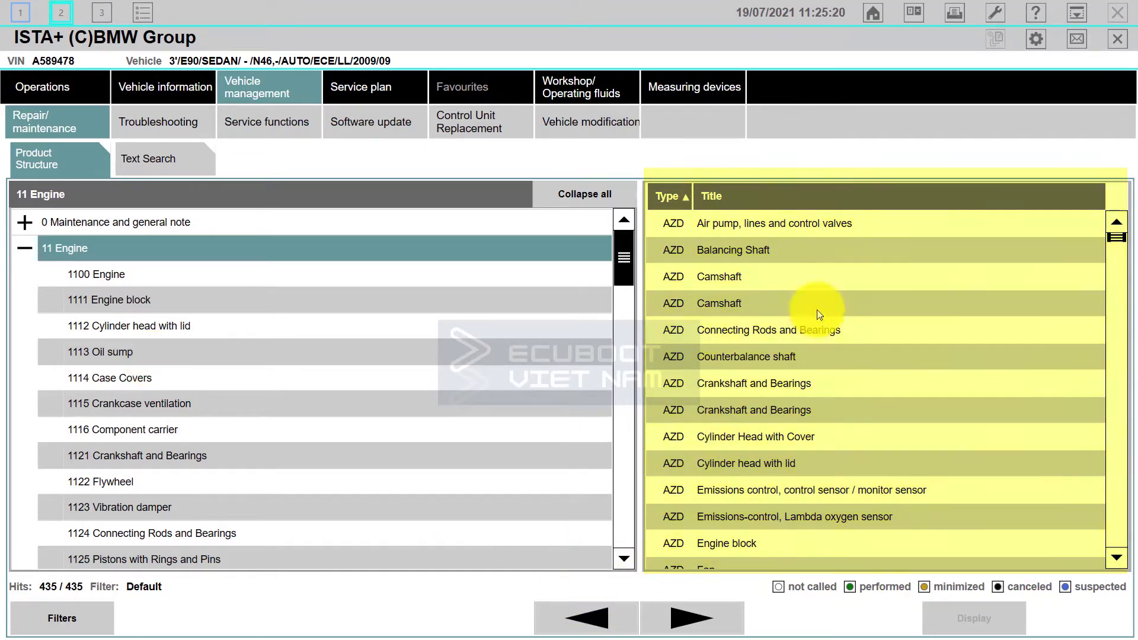
pyautogui.click(578, 618)
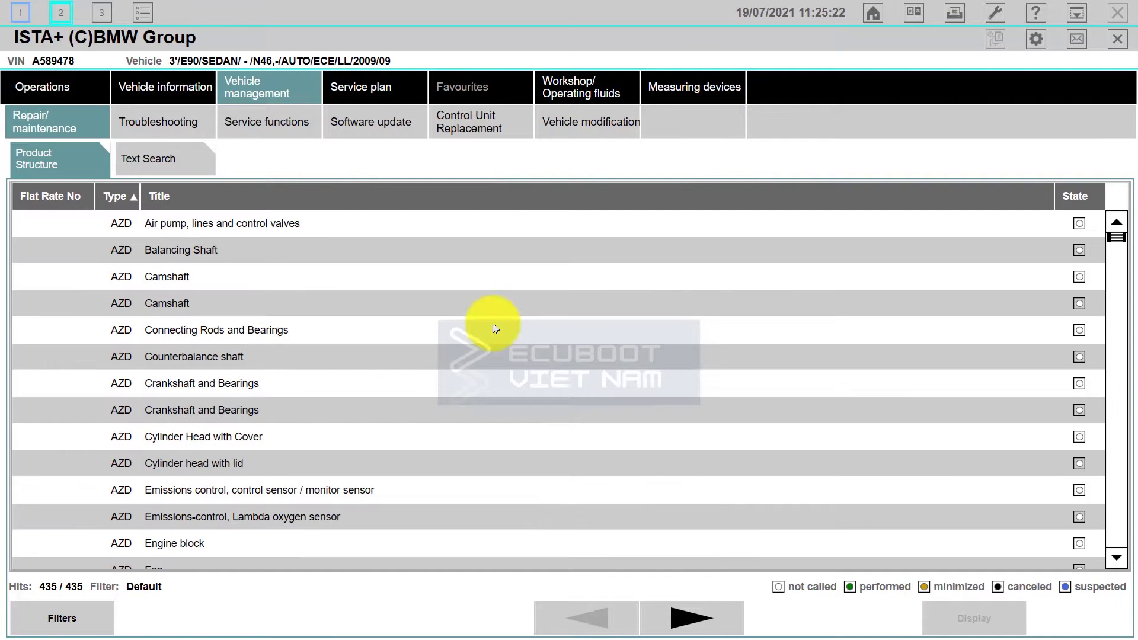
pyautogui.scroll(-1, 523, 305)
pyautogui.scroll(1, 333, 328)
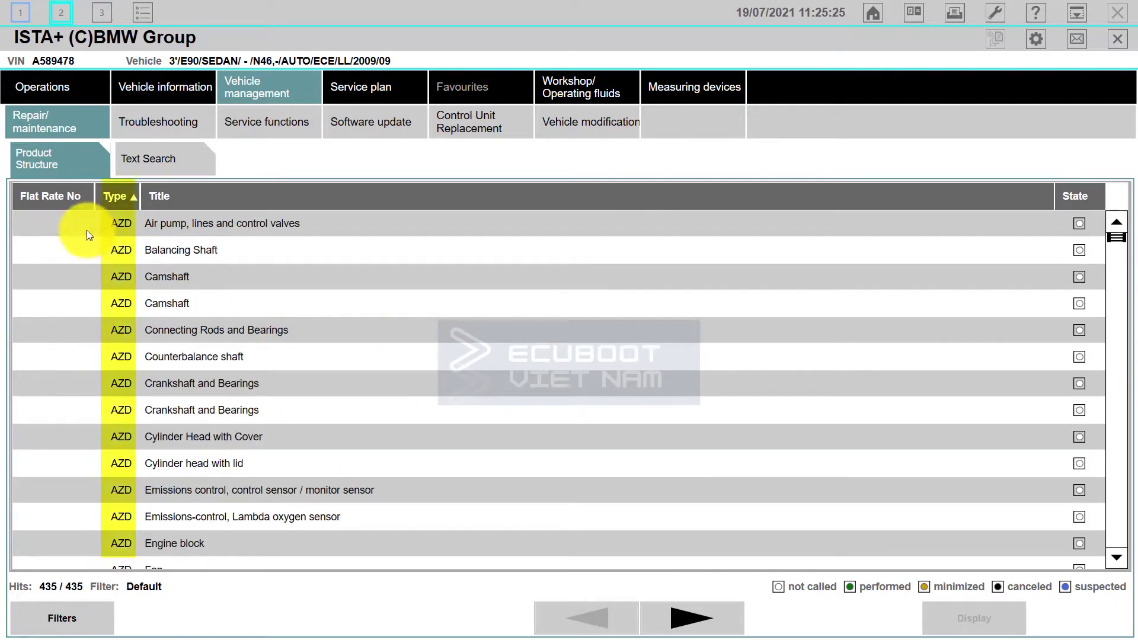
pyautogui.scroll(-2, 240, 331)
pyautogui.scroll(2, 240, 331)
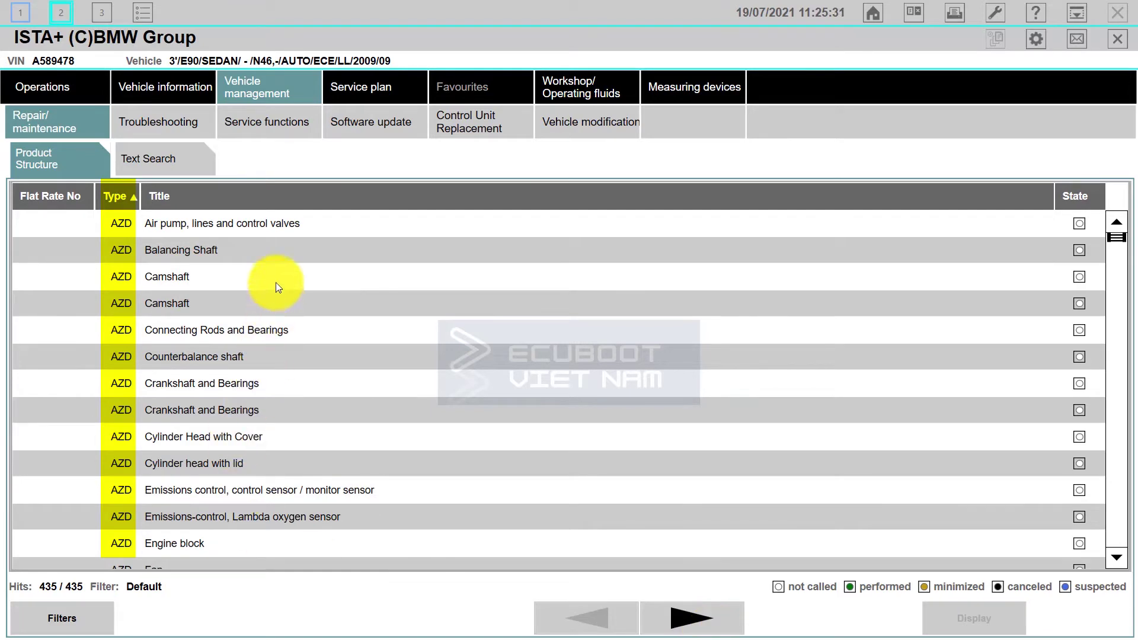
pyautogui.scroll(-2, 296, 332)
pyautogui.scroll(-2, 316, 389)
pyautogui.scroll(2, 279, 384)
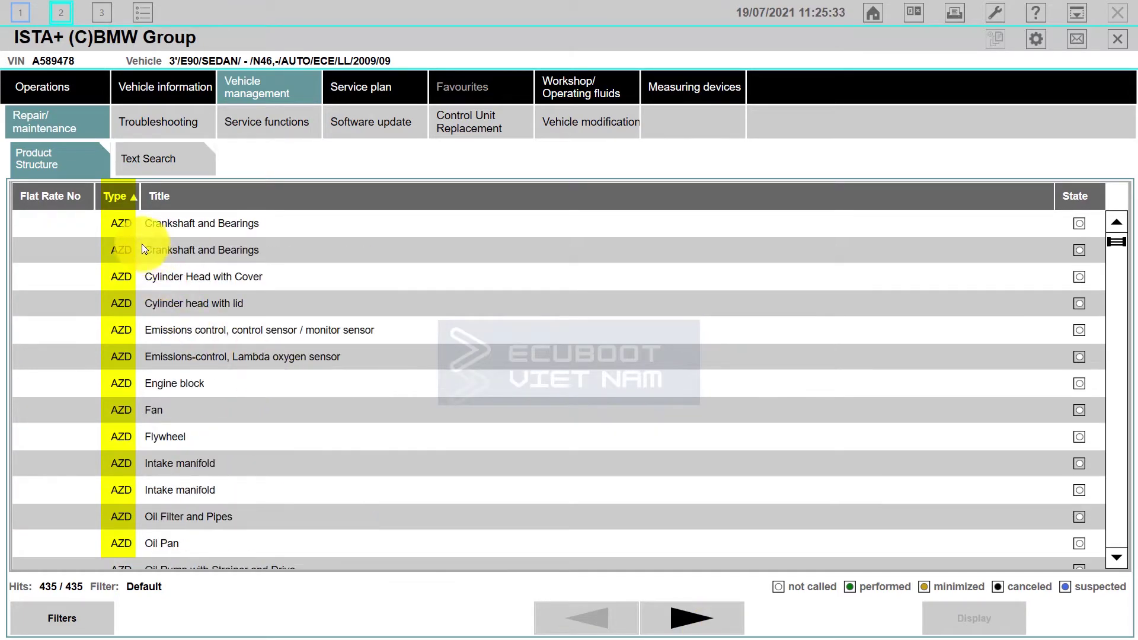
pyautogui.scroll(2, 122, 244)
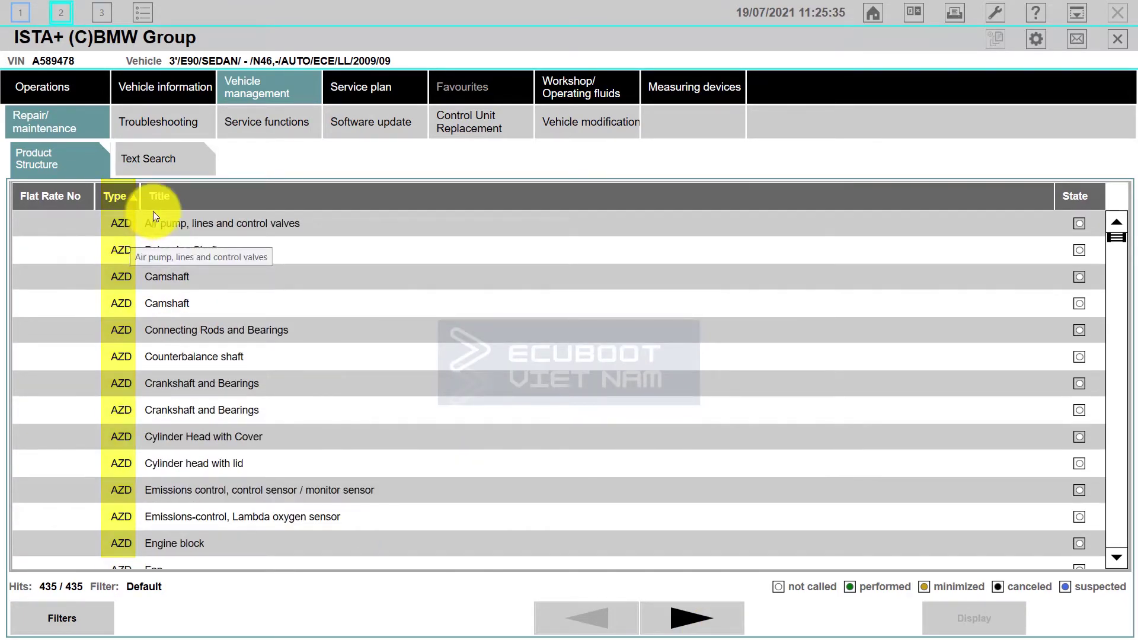
pyautogui.scroll(-8, 122, 279)
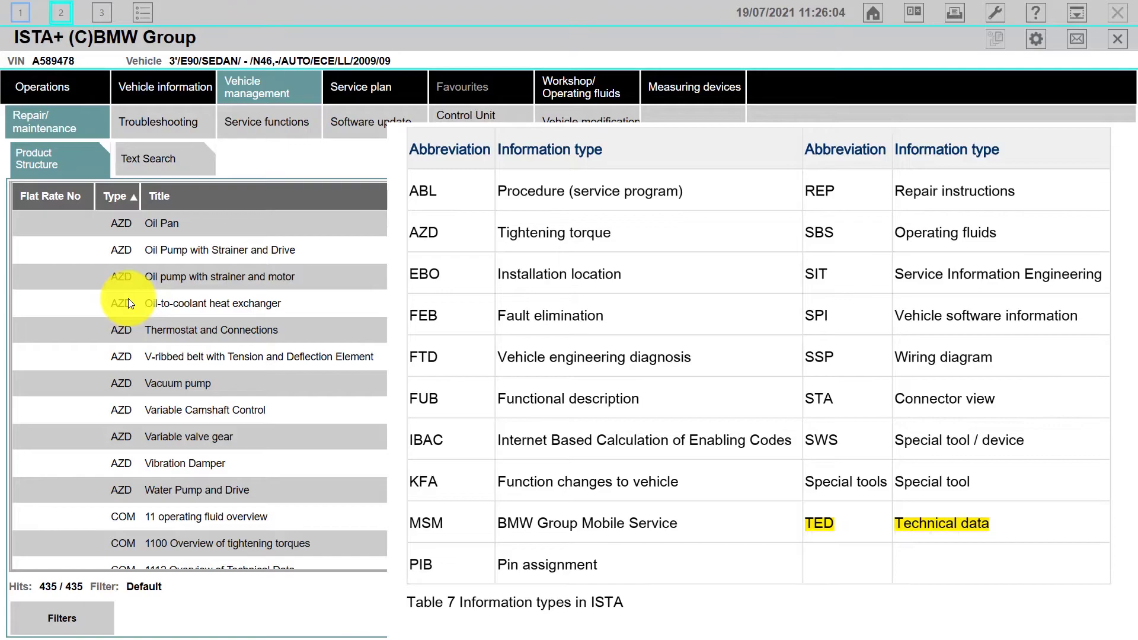
pyautogui.scroll(-10, 193, 347)
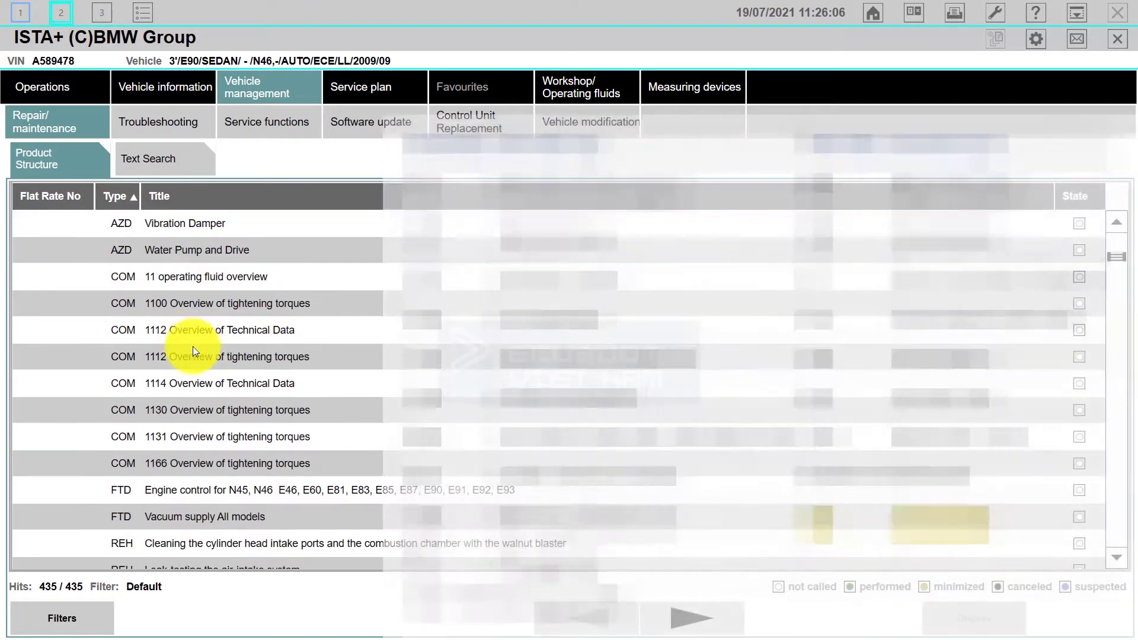
pyautogui.scroll(-3, 205, 371)
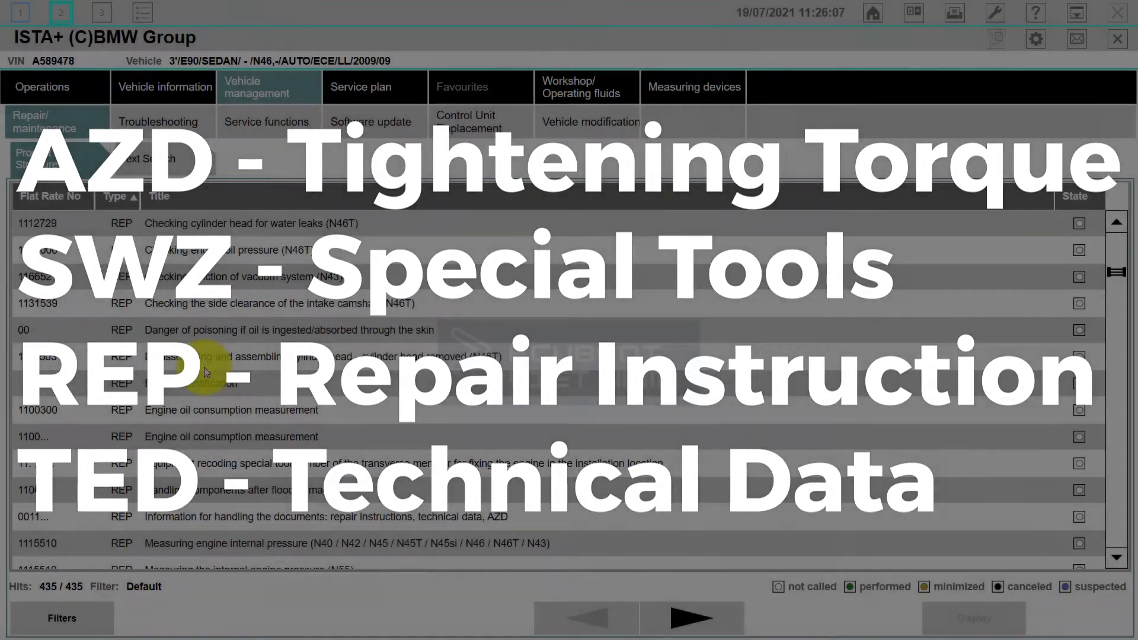
pyautogui.scroll(15, 204, 368)
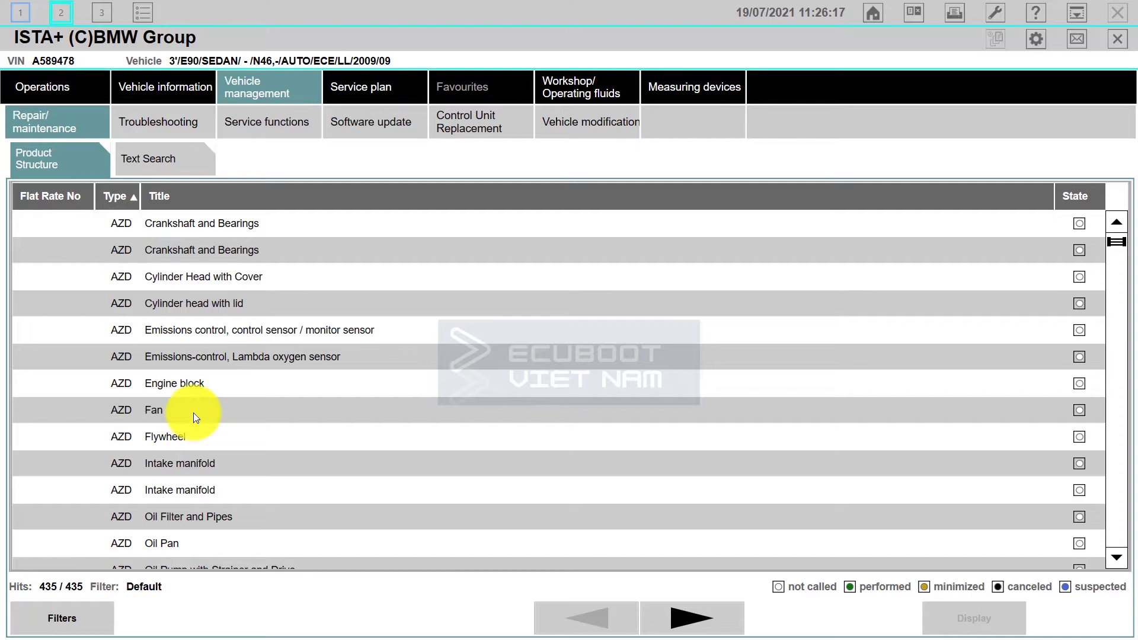
# View and close the Flywheel tightening-torque document, then the Camshaft one
pyautogui.doubleClick(162, 442)
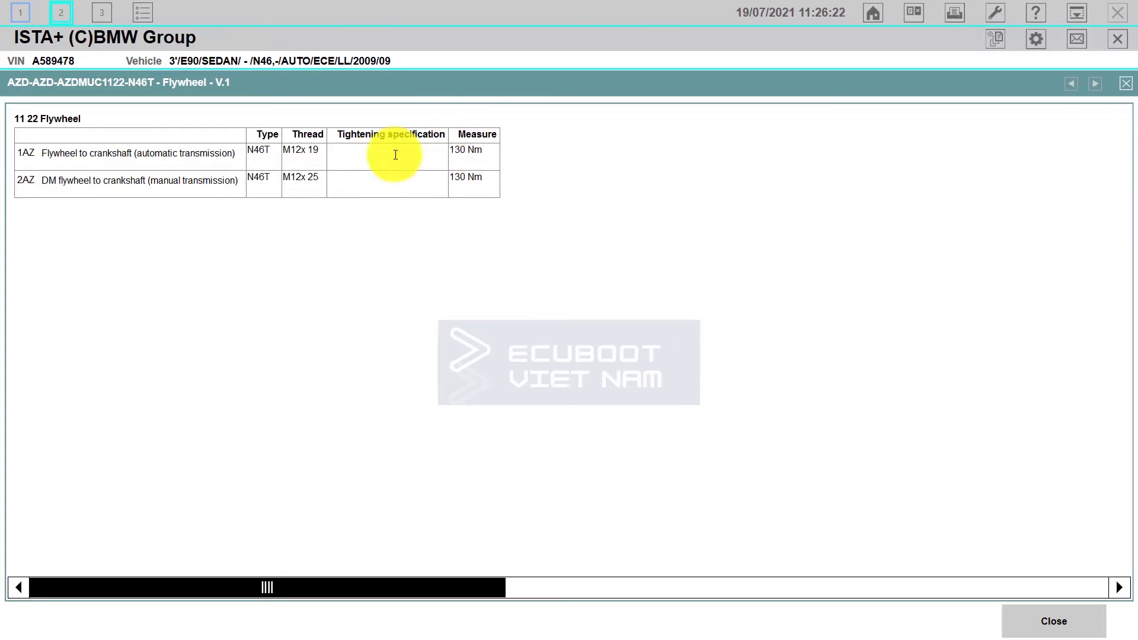
pyautogui.click(1126, 83)
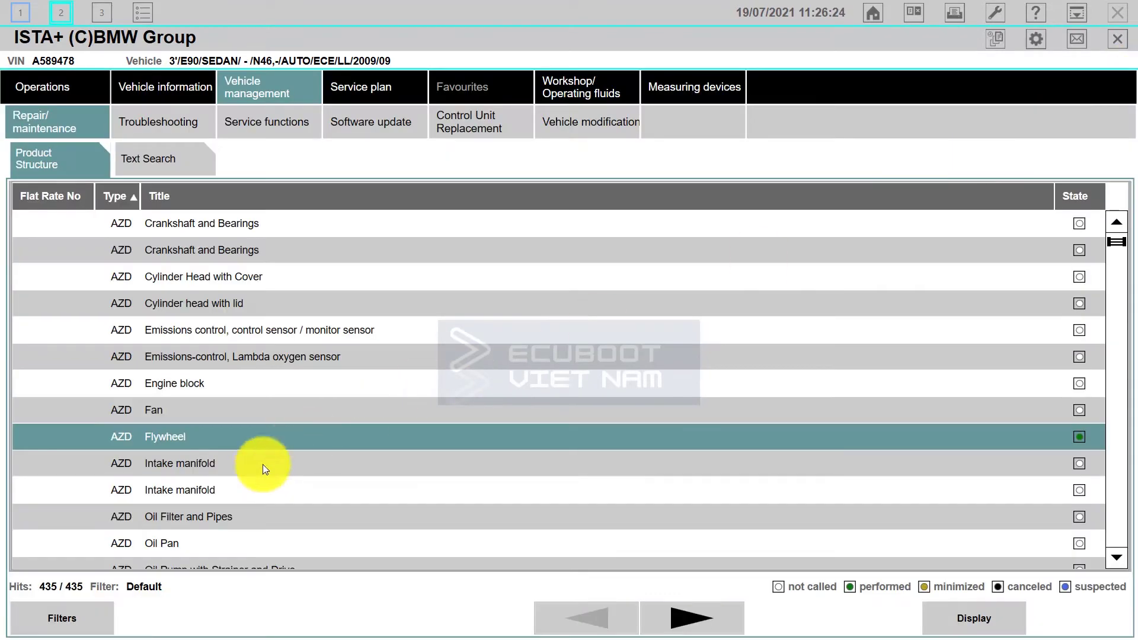
pyautogui.scroll(-2, 265, 469)
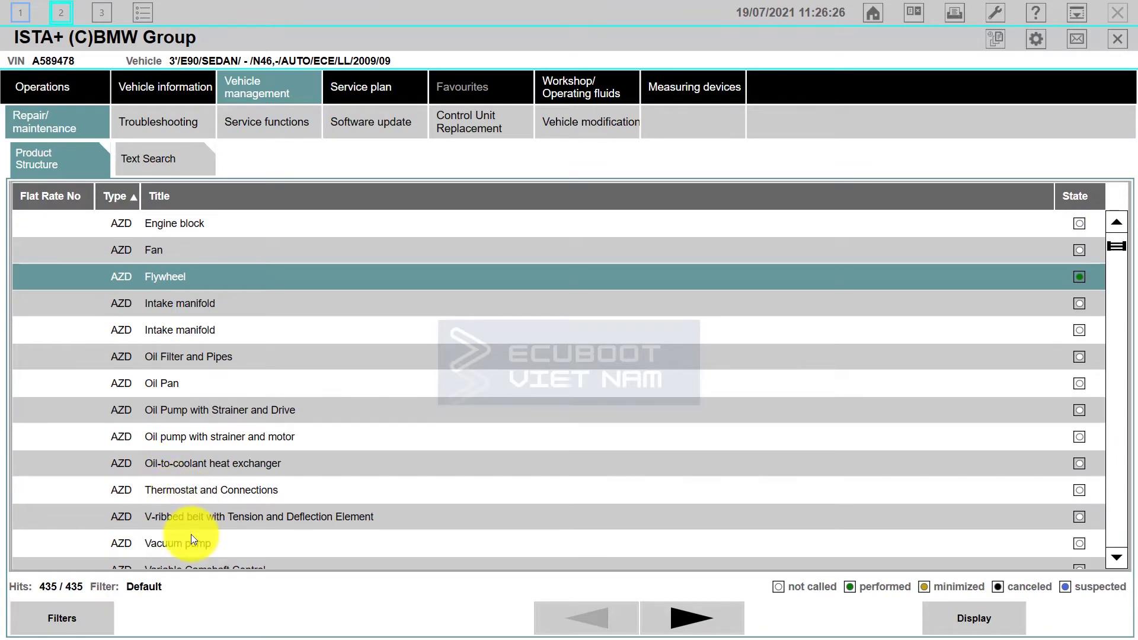
pyautogui.scroll(-2, 190, 541)
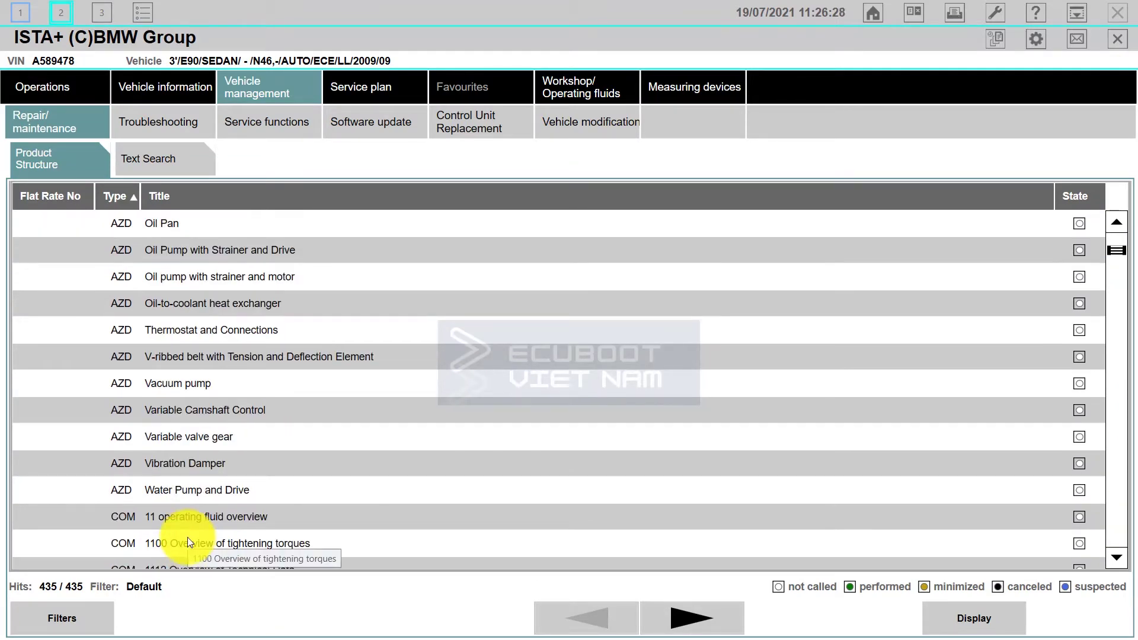
pyautogui.scroll(6, 188, 537)
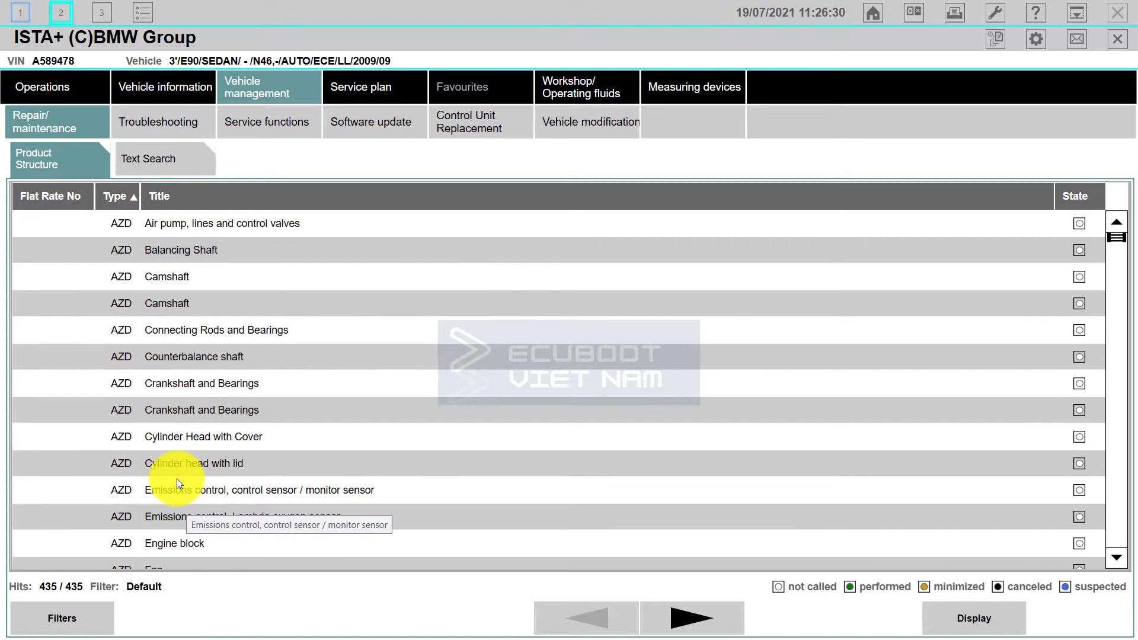
pyautogui.doubleClick(172, 280)
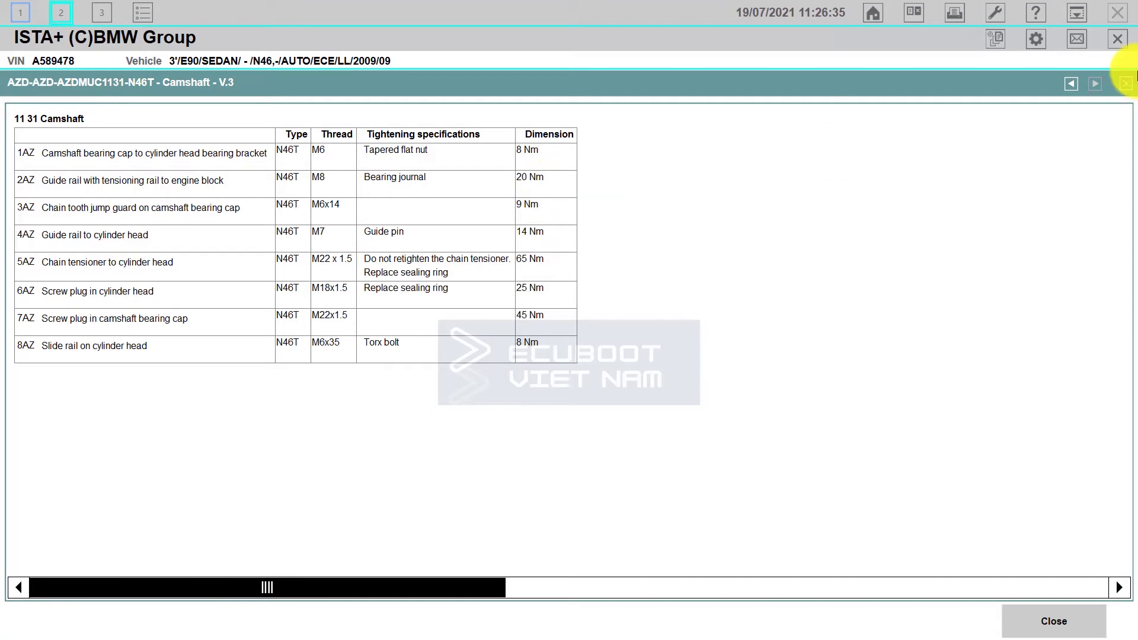
pyautogui.click(1126, 83)
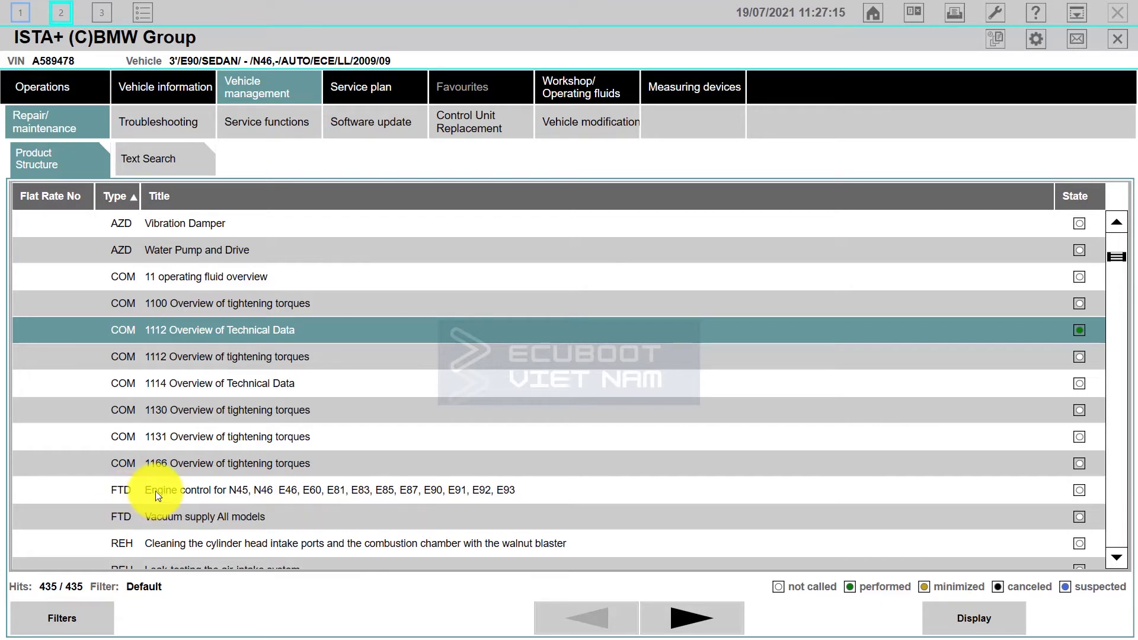
# Read through the FTD 'Engine control for N45, N46' document and close it
pyautogui.doubleClick(195, 500)
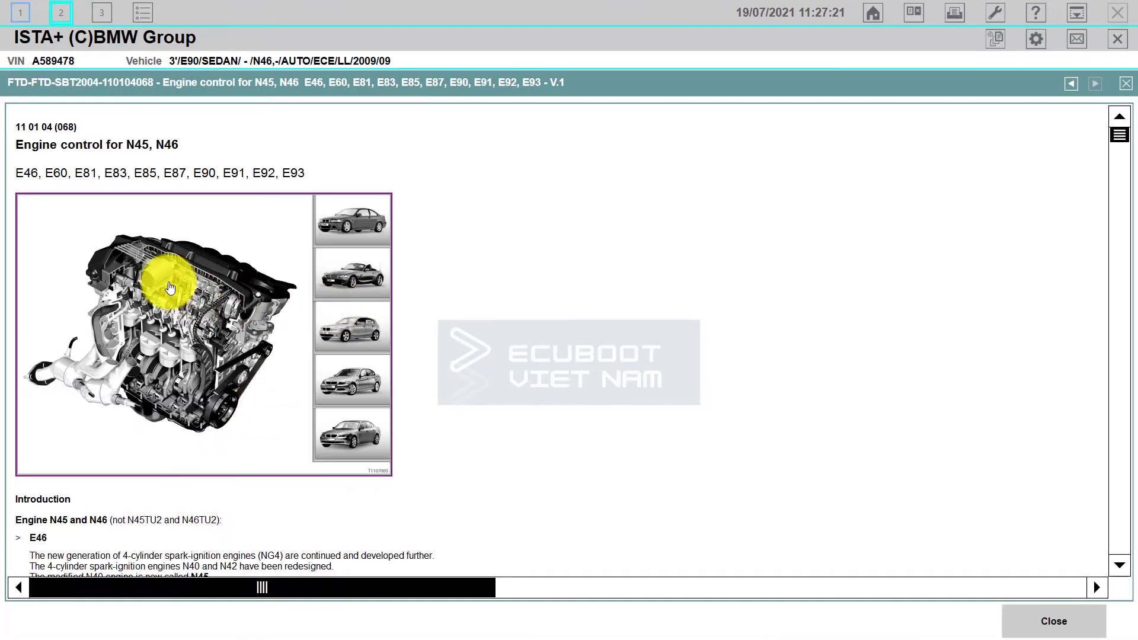
pyautogui.scroll(-1, 77, 437)
pyautogui.scroll(-1, 101, 419)
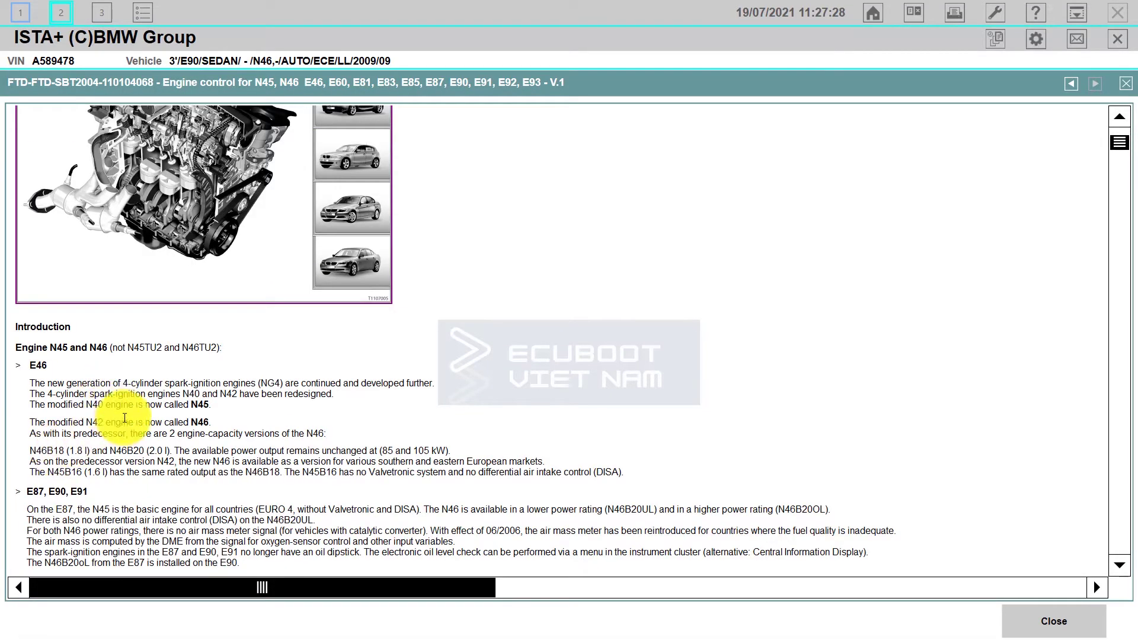
pyautogui.scroll(-8, 123, 469)
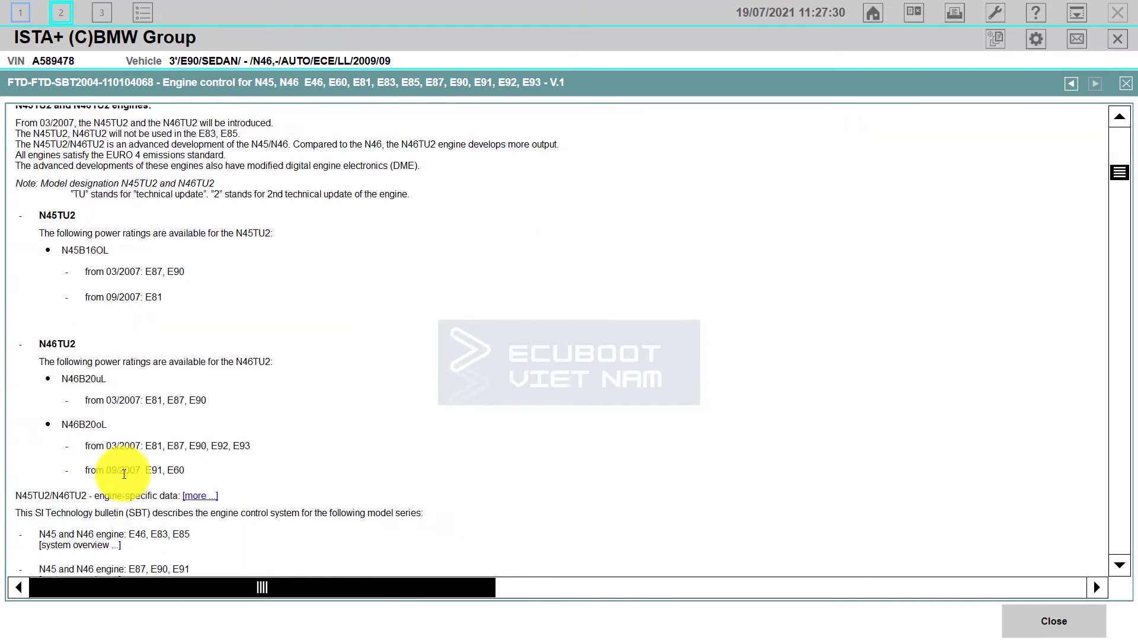
pyautogui.scroll(-4, 123, 473)
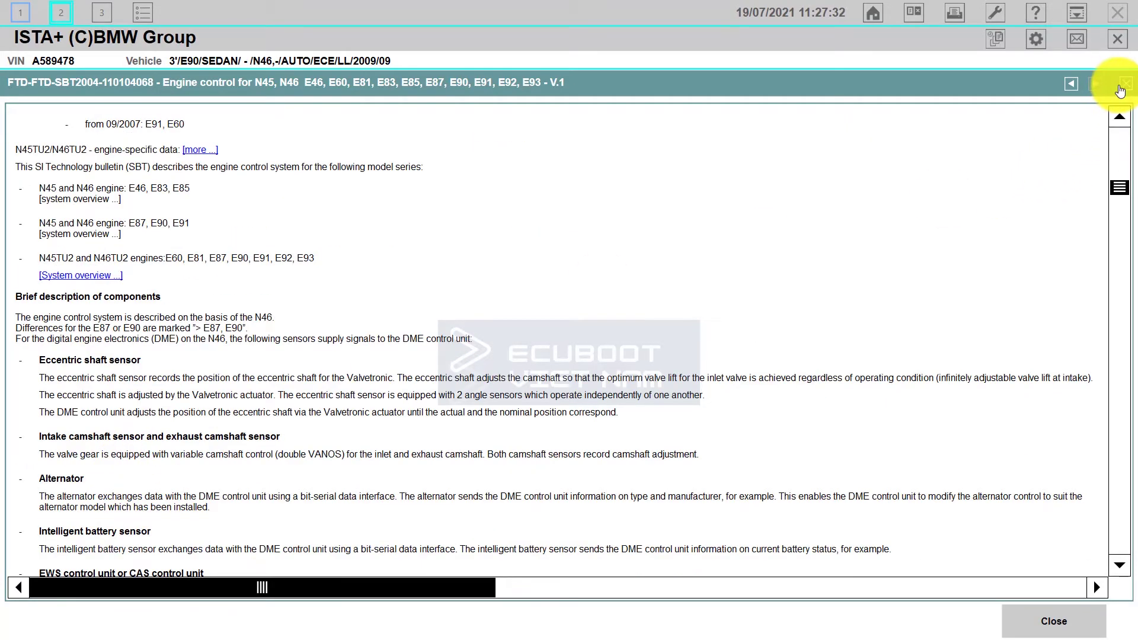
pyautogui.click(1125, 83)
pyautogui.scroll(-2, 320, 428)
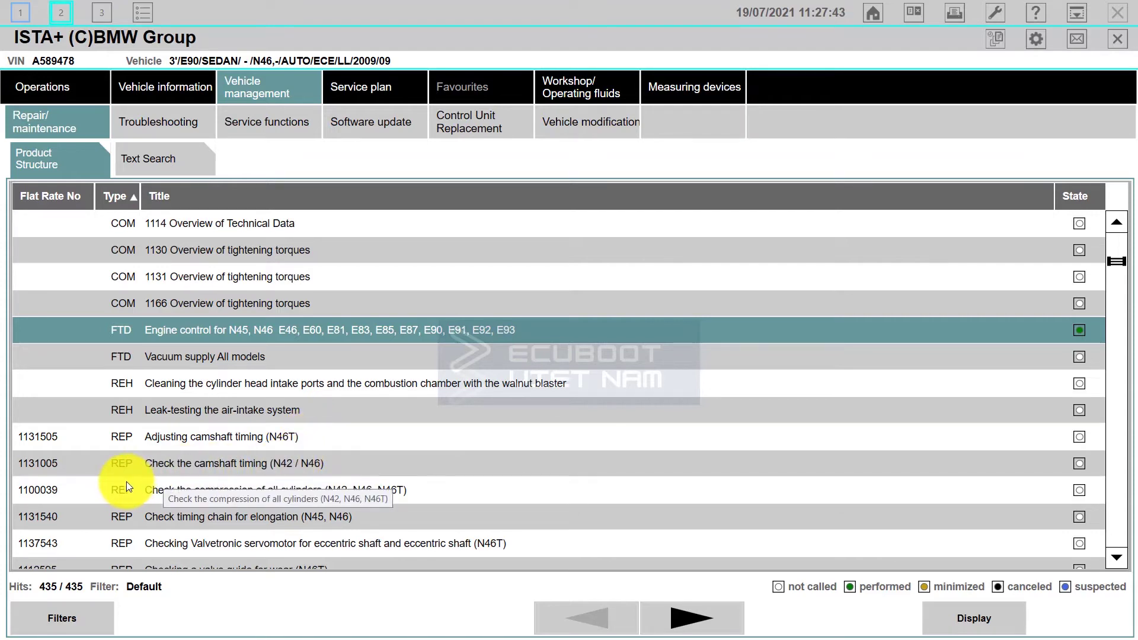
# Read 'Check the camshaft timing (N42 / N46)' to the end and close it
pyautogui.doubleClick(180, 465)
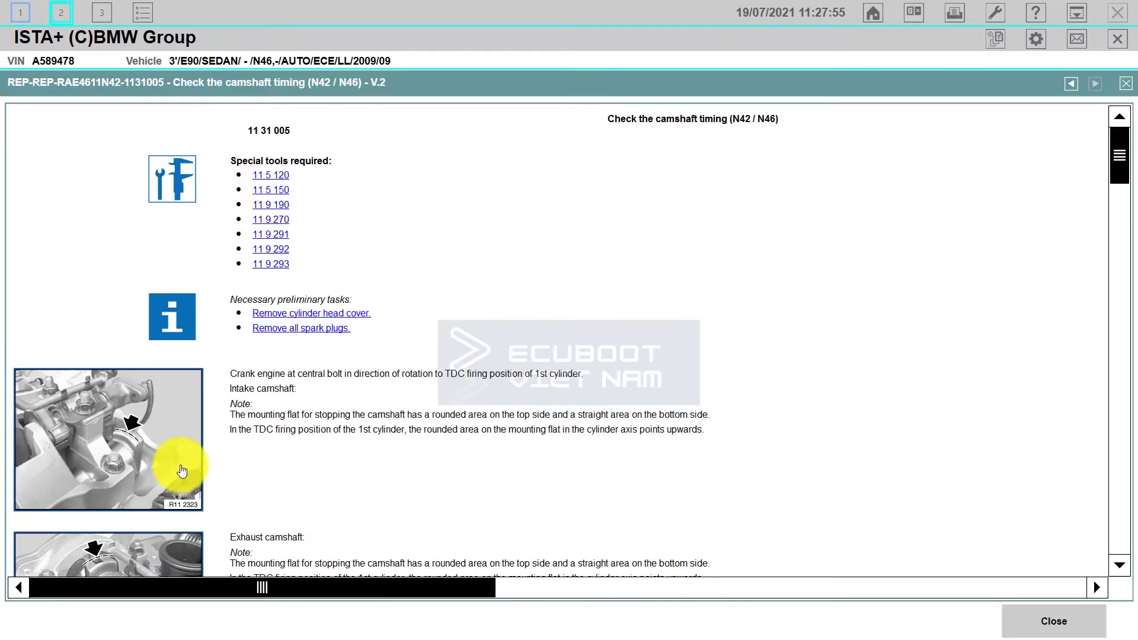
pyautogui.scroll(-12, 137, 450)
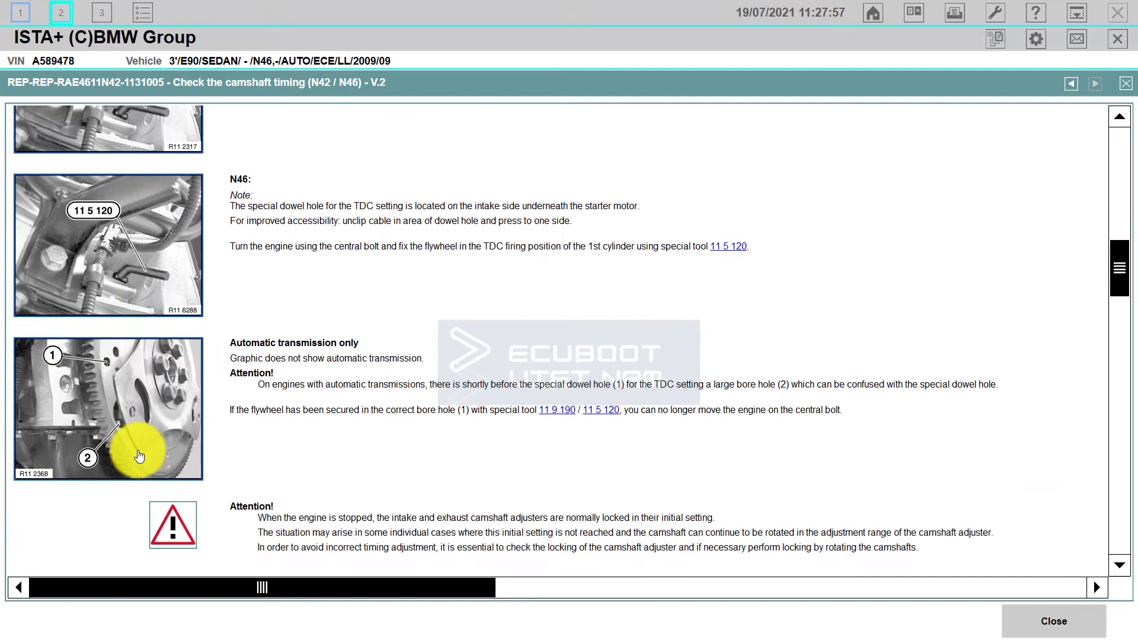
pyautogui.scroll(-12, 131, 465)
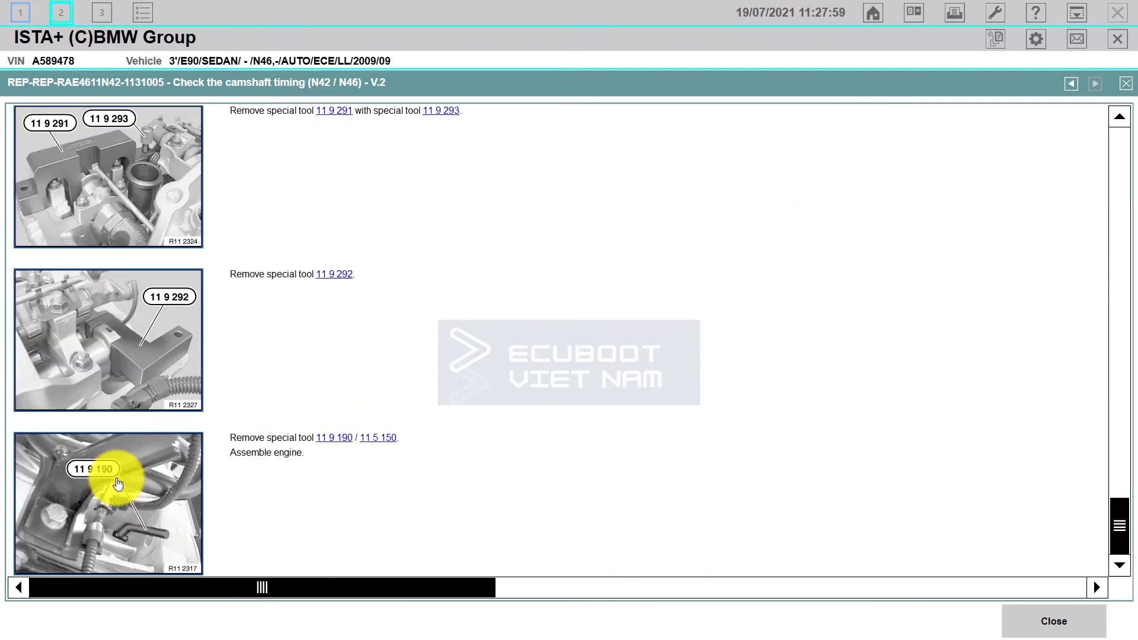
pyautogui.click(1125, 83)
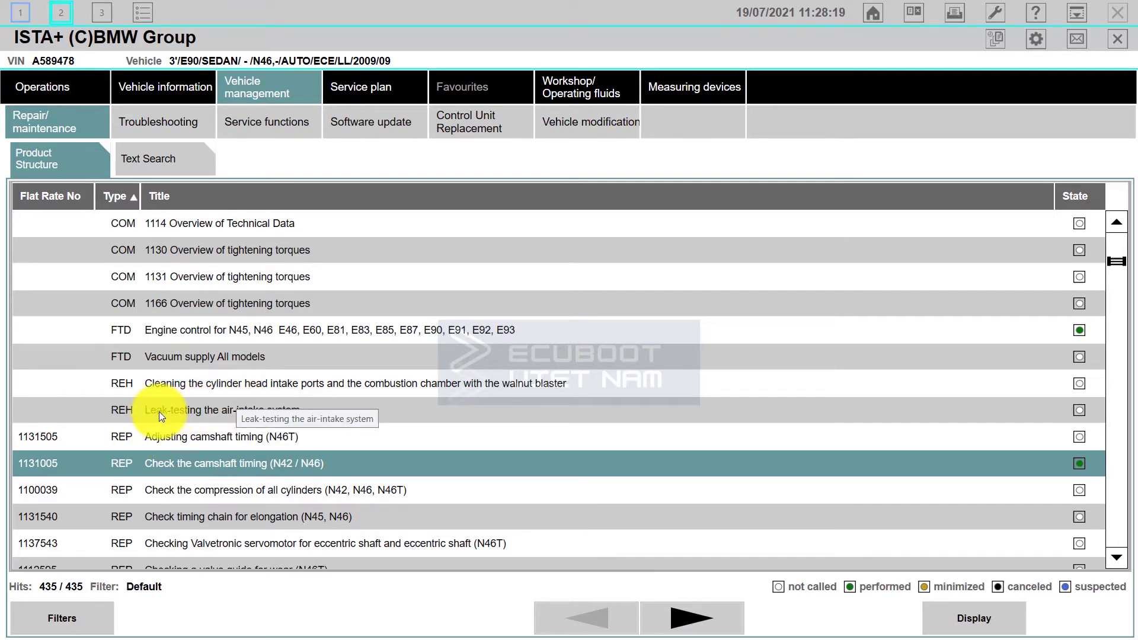
pyautogui.doubleClick(208, 412)
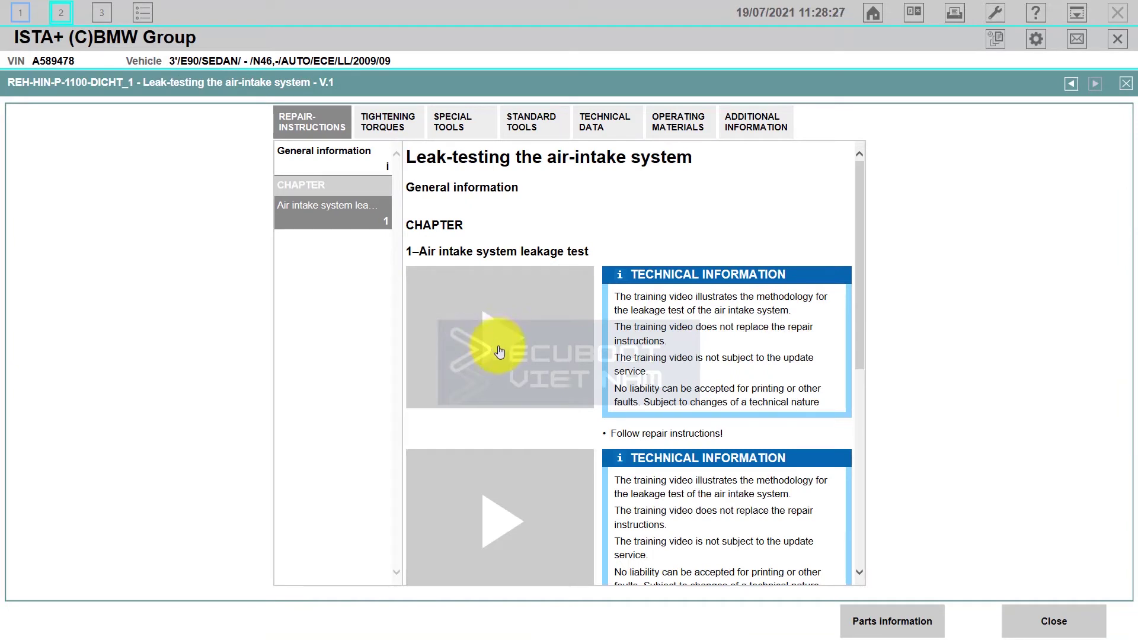
pyautogui.click(498, 356)
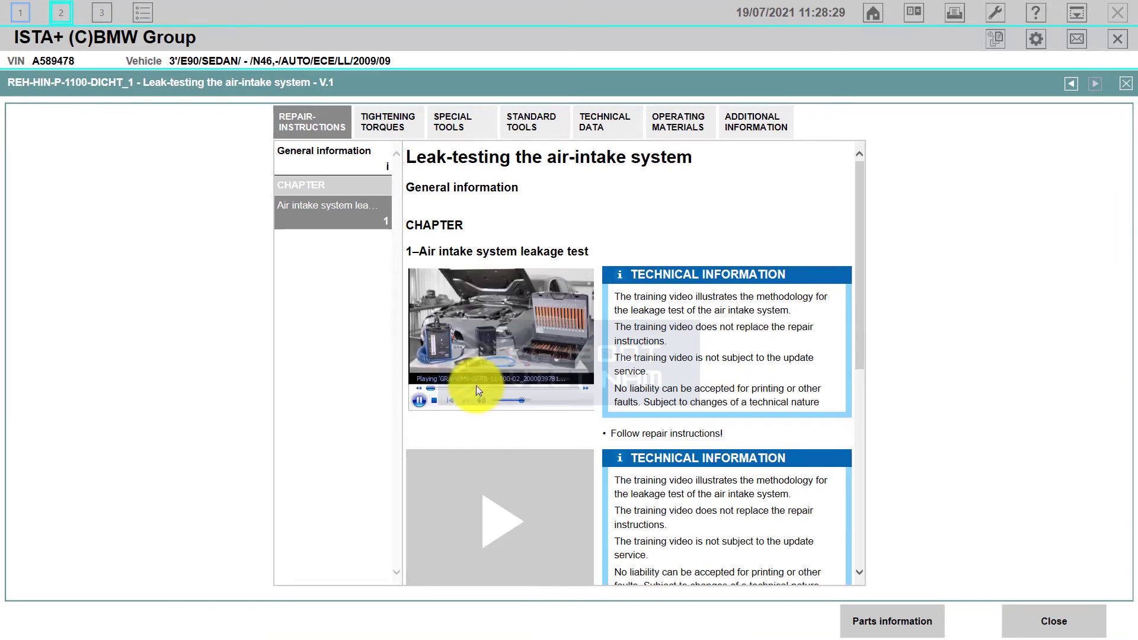
pyautogui.moveTo(478, 391); pyautogui.dragTo(517, 389)
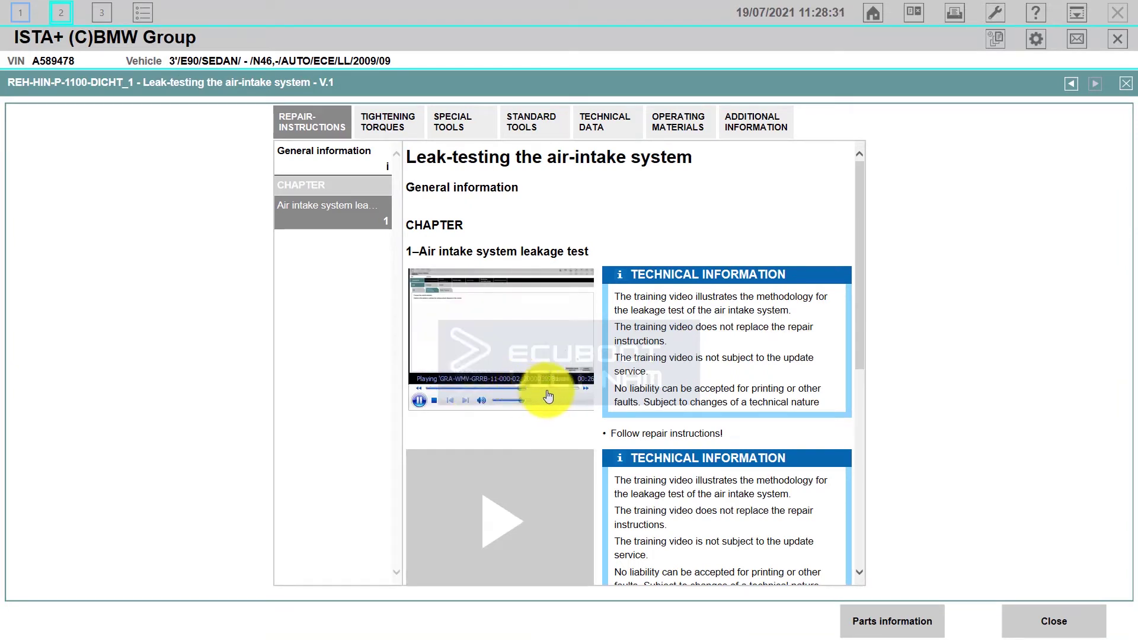
pyautogui.click(497, 538)
pyautogui.scroll(-5, 498, 521)
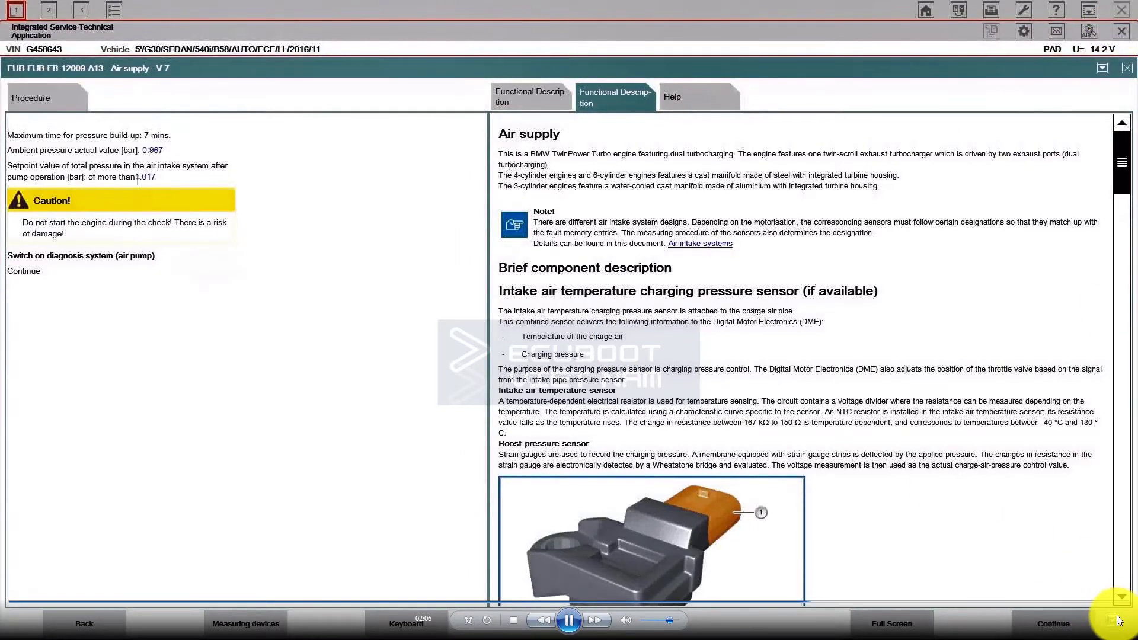
pyautogui.click(1113, 620)
pyautogui.scroll(4, 460, 313)
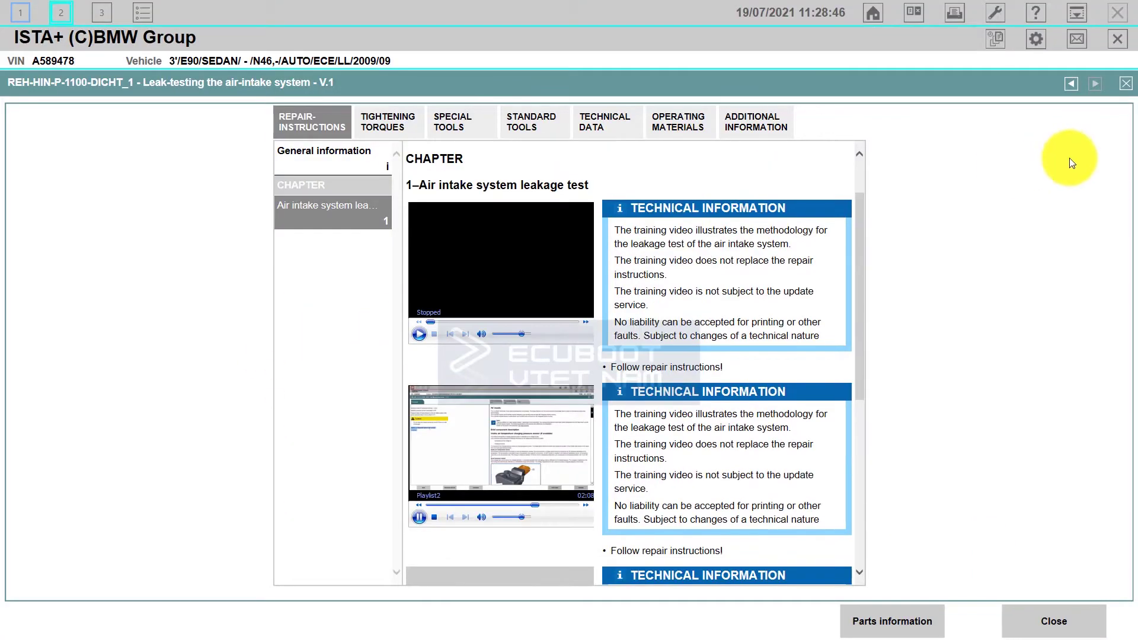
pyautogui.scroll(1, 724, 300)
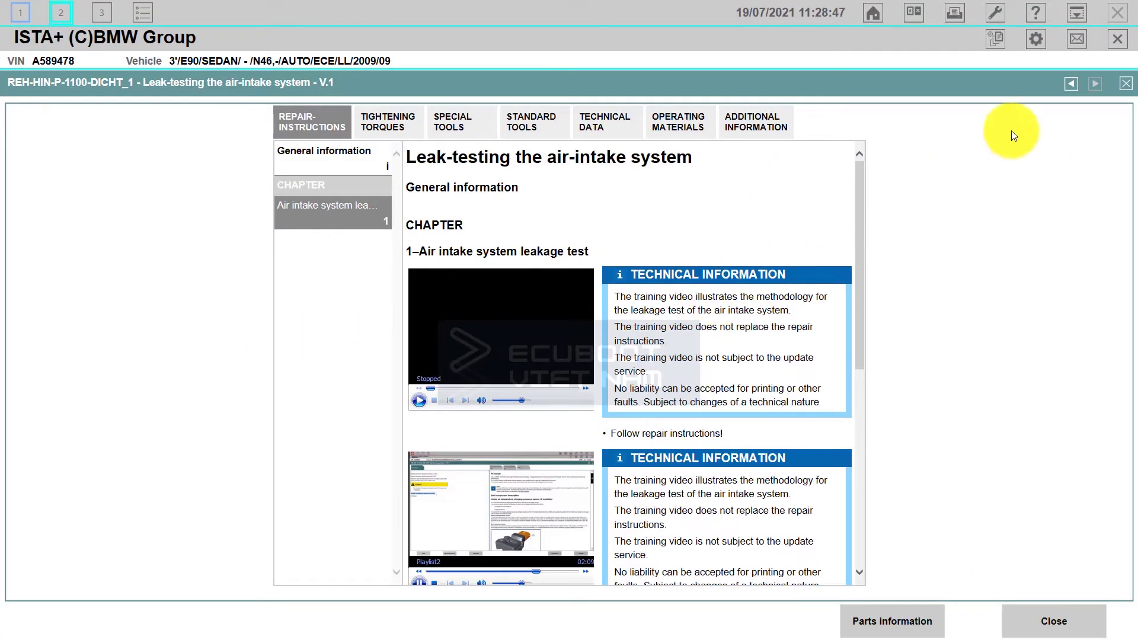
# Close the leak-testing document and scroll the list to the SWZ special tools
pyautogui.click(1127, 86)
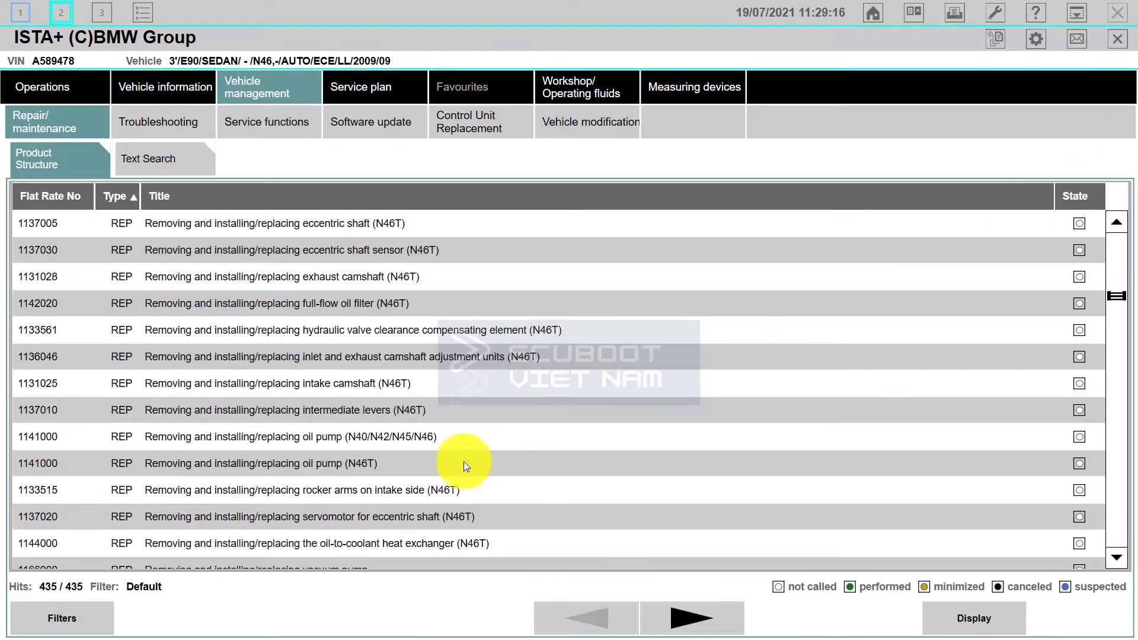
pyautogui.scroll(-15, 463, 465)
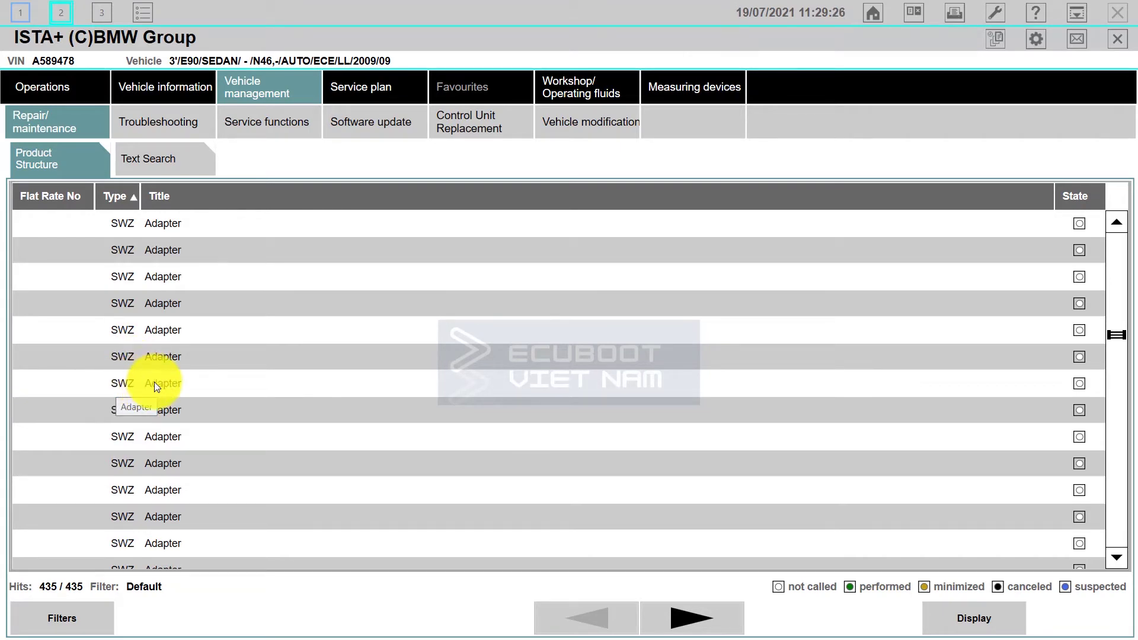
pyautogui.scroll(-4, 154, 382)
pyautogui.scroll(-4, 157, 403)
pyautogui.scroll(-10, 170, 407)
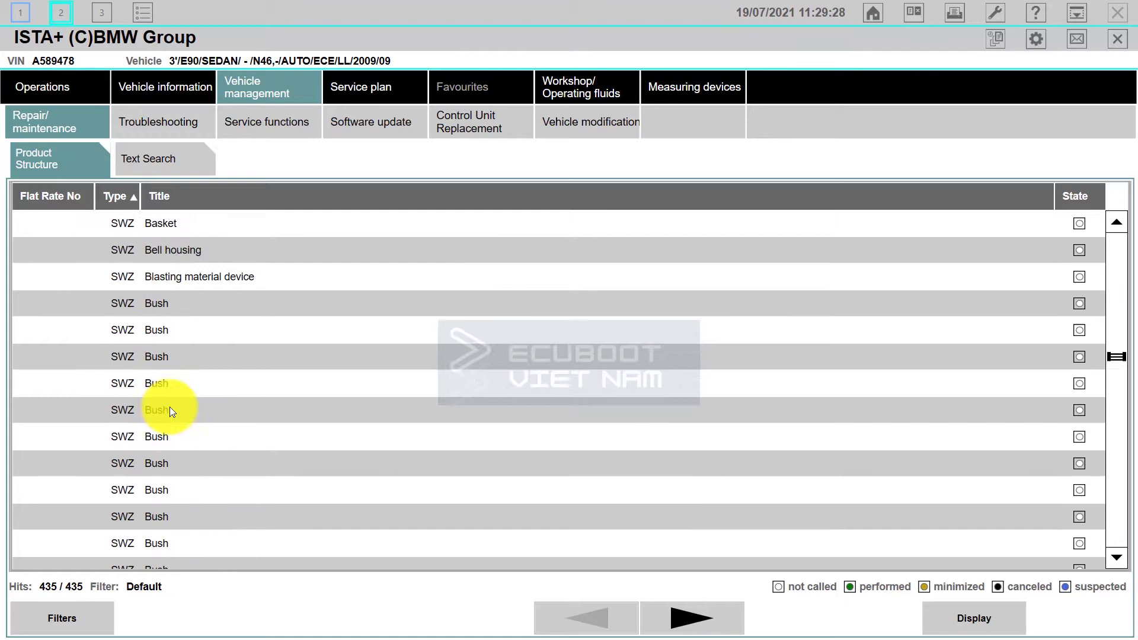
pyautogui.scroll(-10, 181, 409)
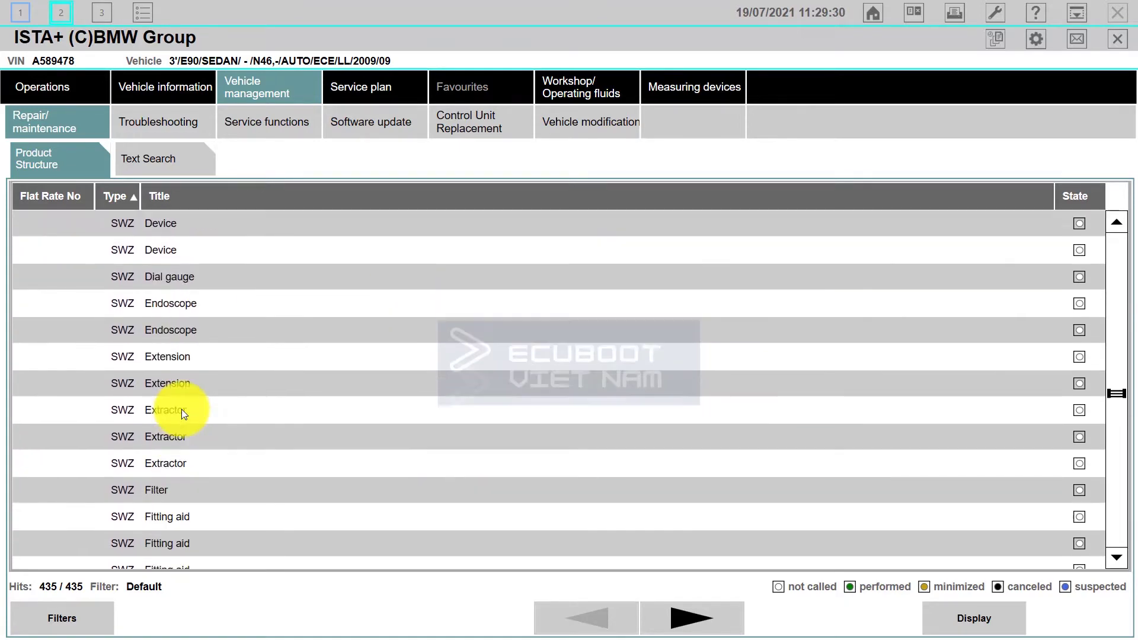
pyautogui.scroll(6, 222, 308)
pyautogui.scroll(8, 223, 308)
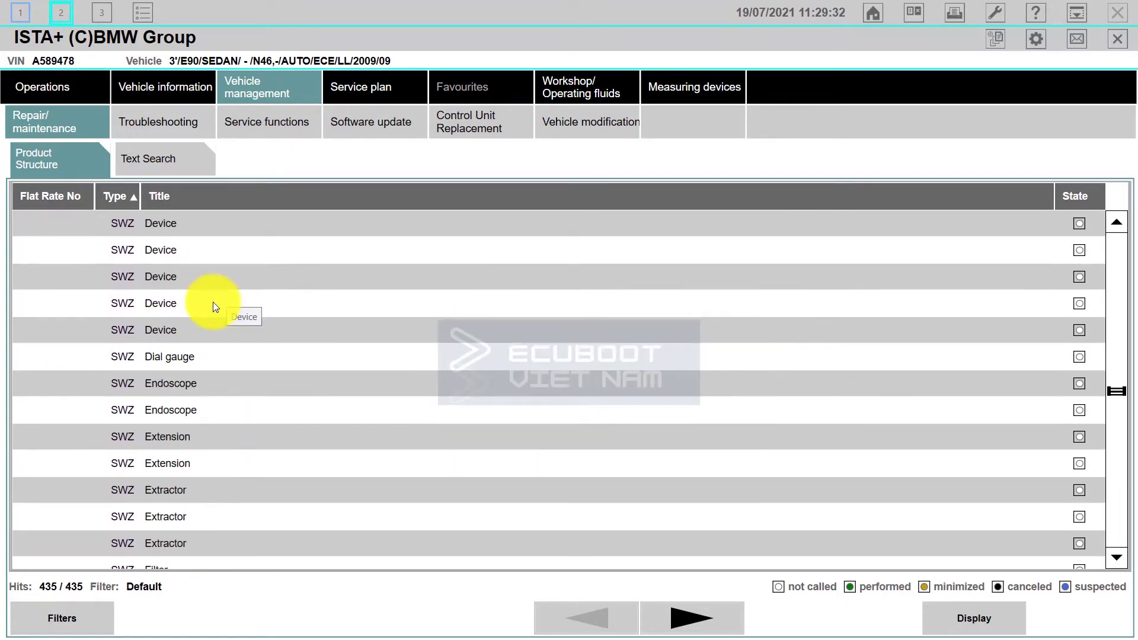
pyautogui.scroll(8, 228, 312)
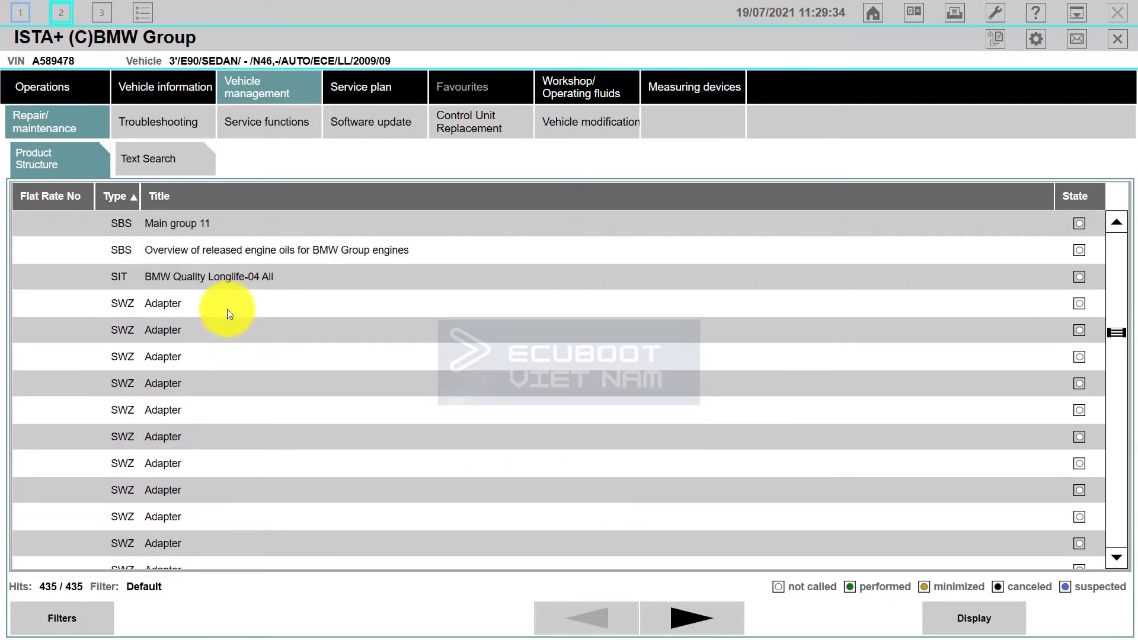
pyautogui.scroll(-3, 229, 323)
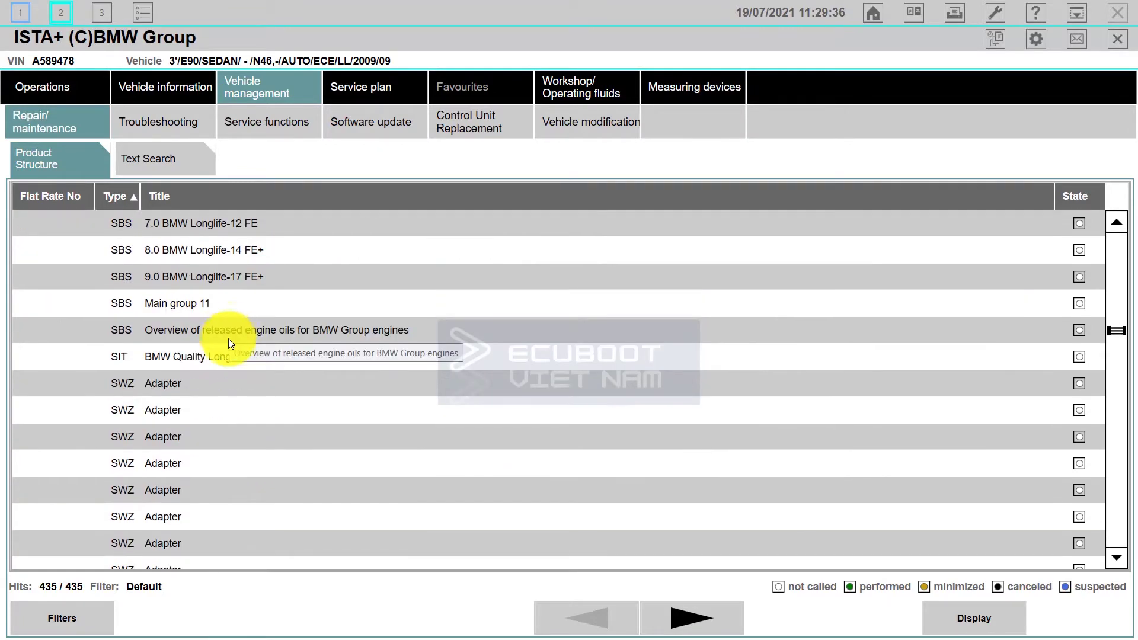
pyautogui.scroll(-10, 229, 344)
pyautogui.scroll(-5, 230, 389)
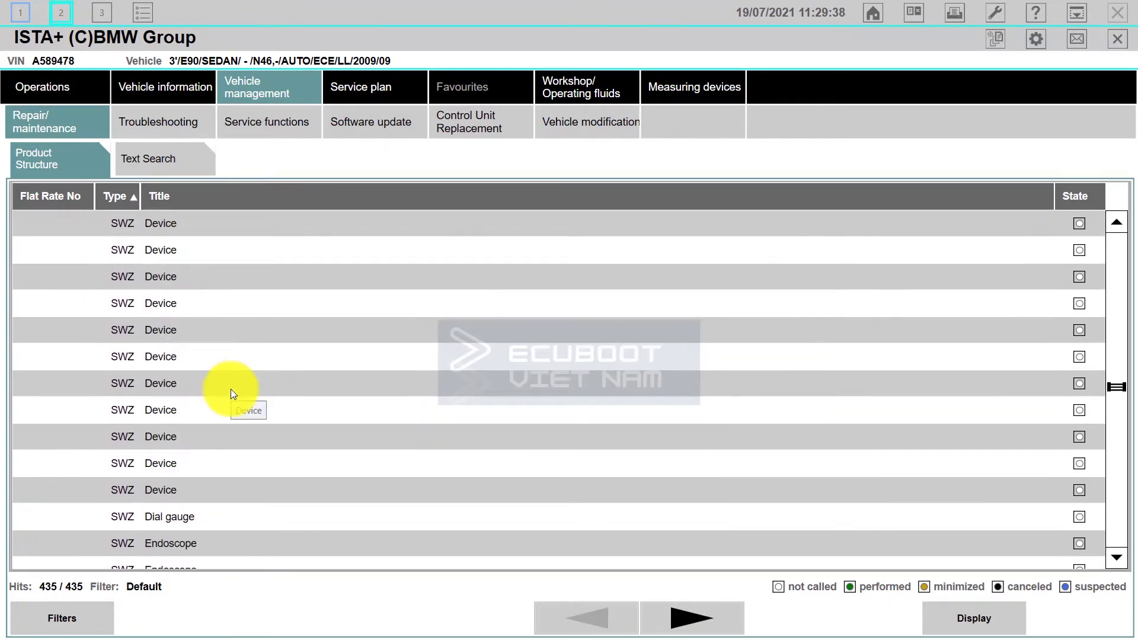
pyautogui.scroll(3, 230, 373)
# Open the SWZ 0490593 Compression tester sheet and review its listed parts
pyautogui.doubleClick(220, 355)
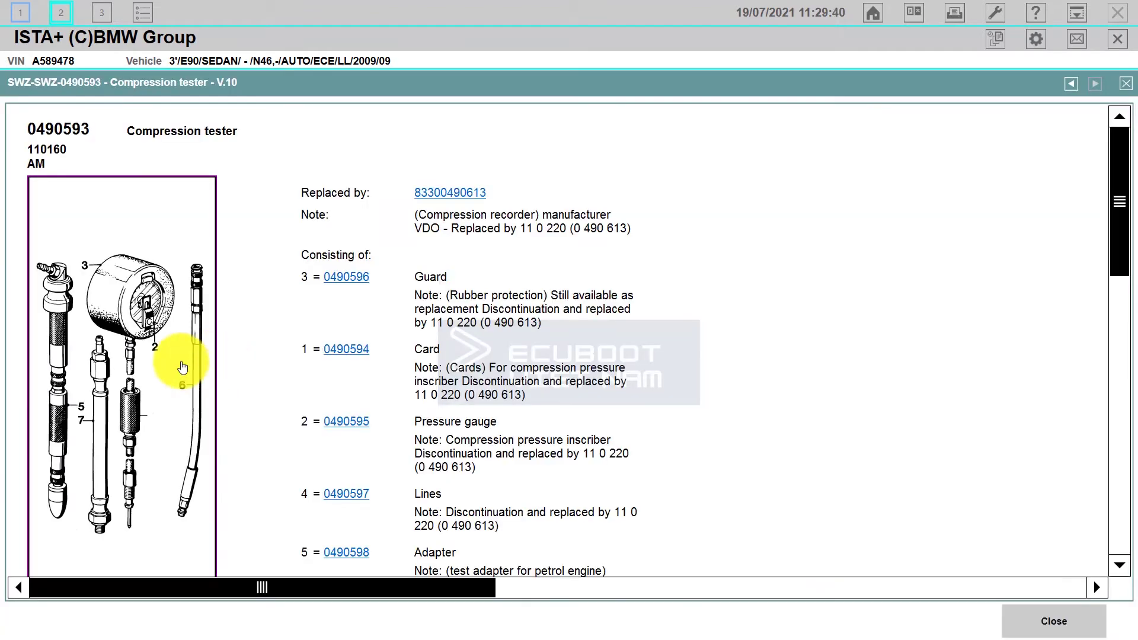
pyautogui.scroll(-3, 172, 371)
pyautogui.scroll(2, 173, 376)
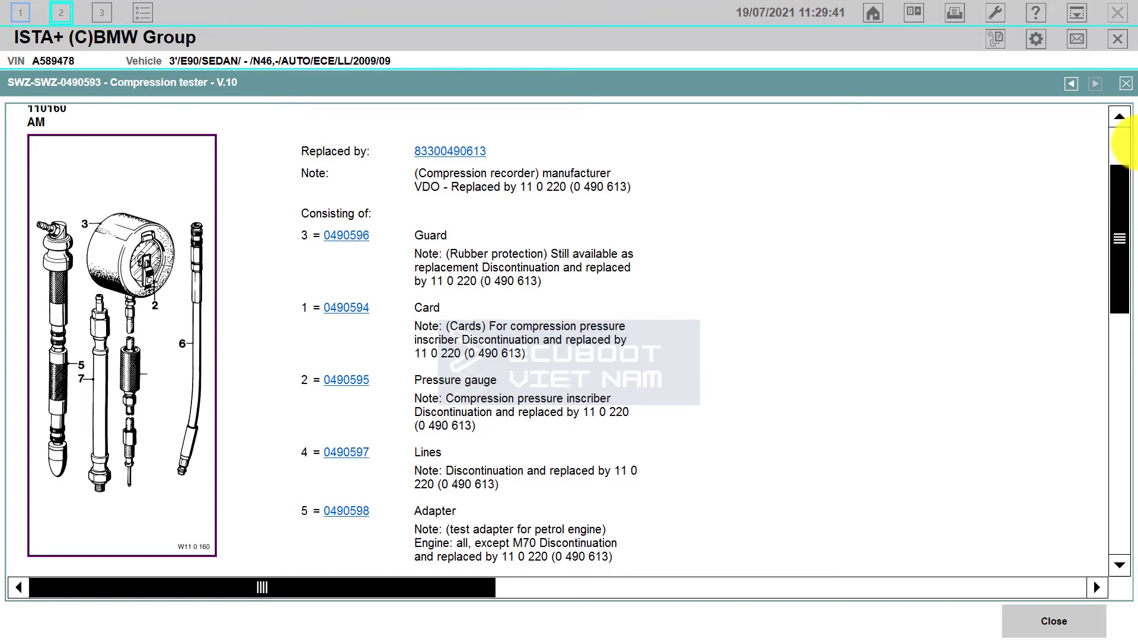
pyautogui.click(1126, 83)
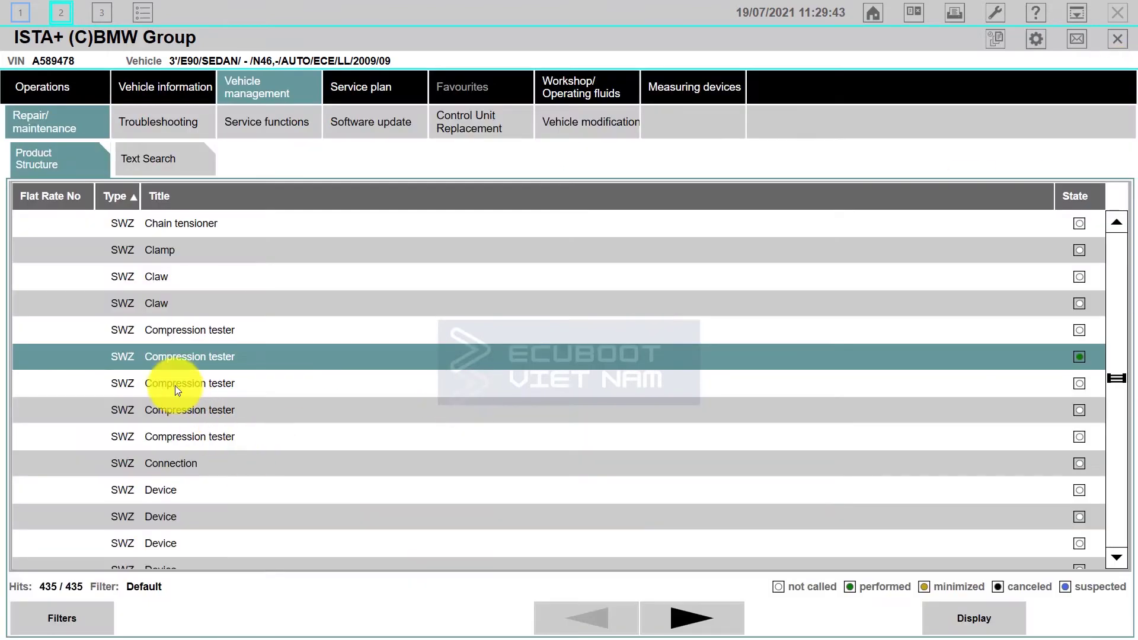
pyautogui.scroll(-20, 274, 314)
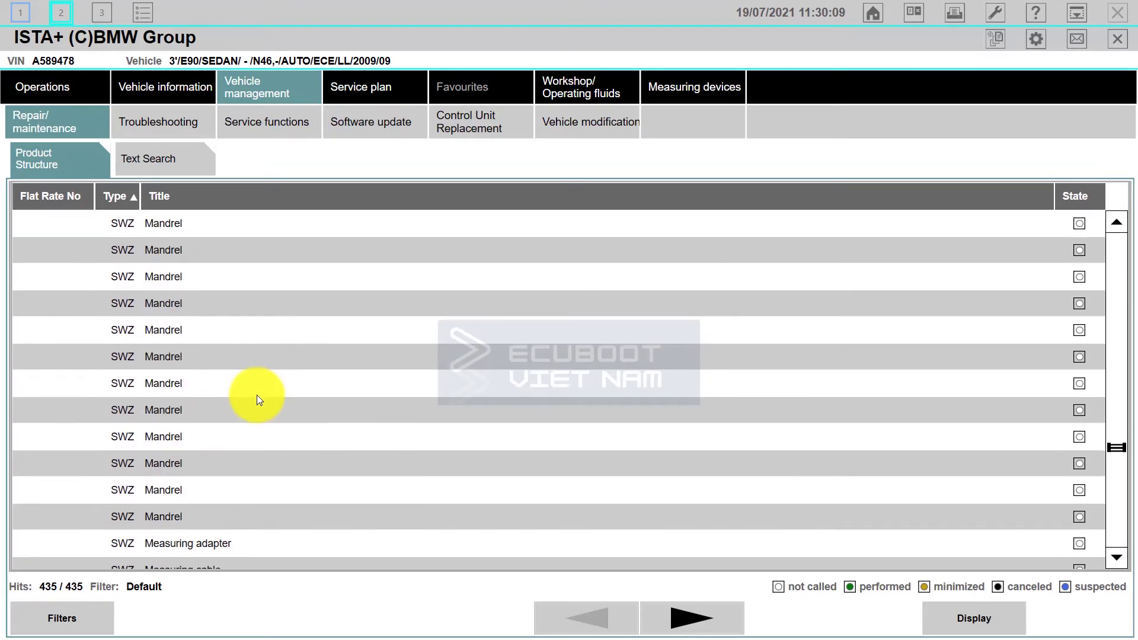
pyautogui.scroll(-20, 257, 395)
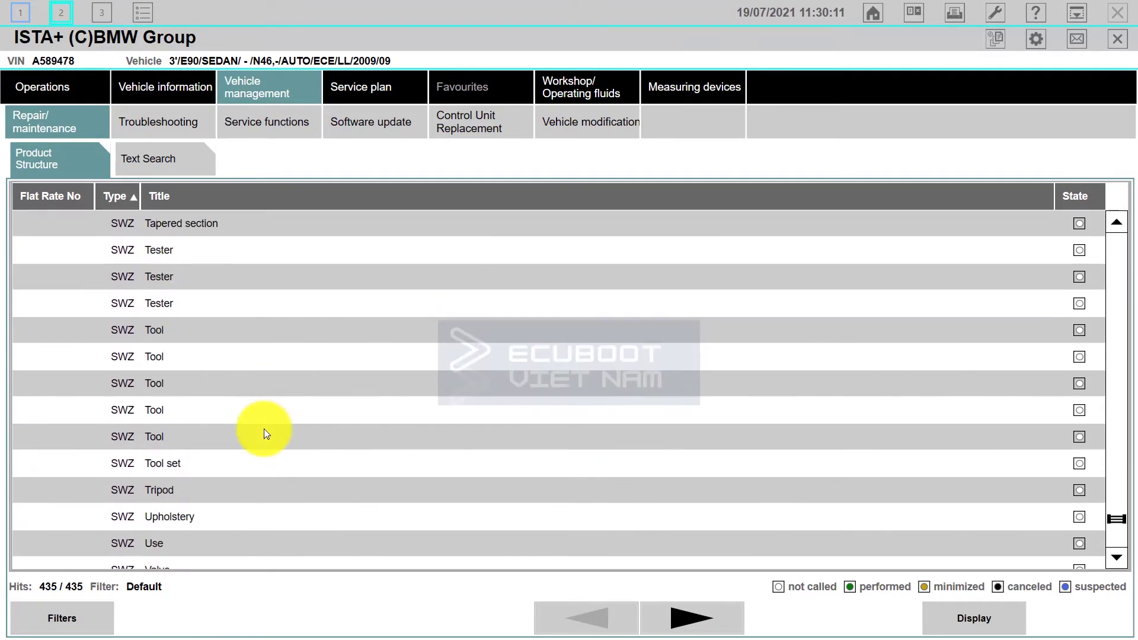
pyautogui.scroll(-10, 265, 434)
pyautogui.scroll(4, 264, 439)
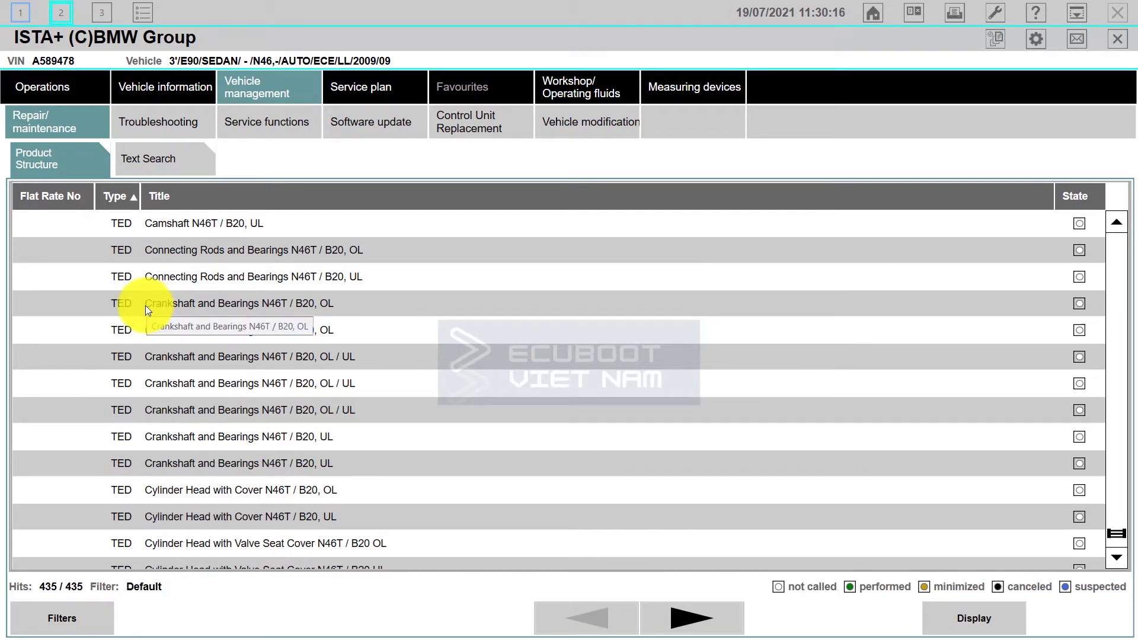
pyautogui.scroll(-4, 149, 332)
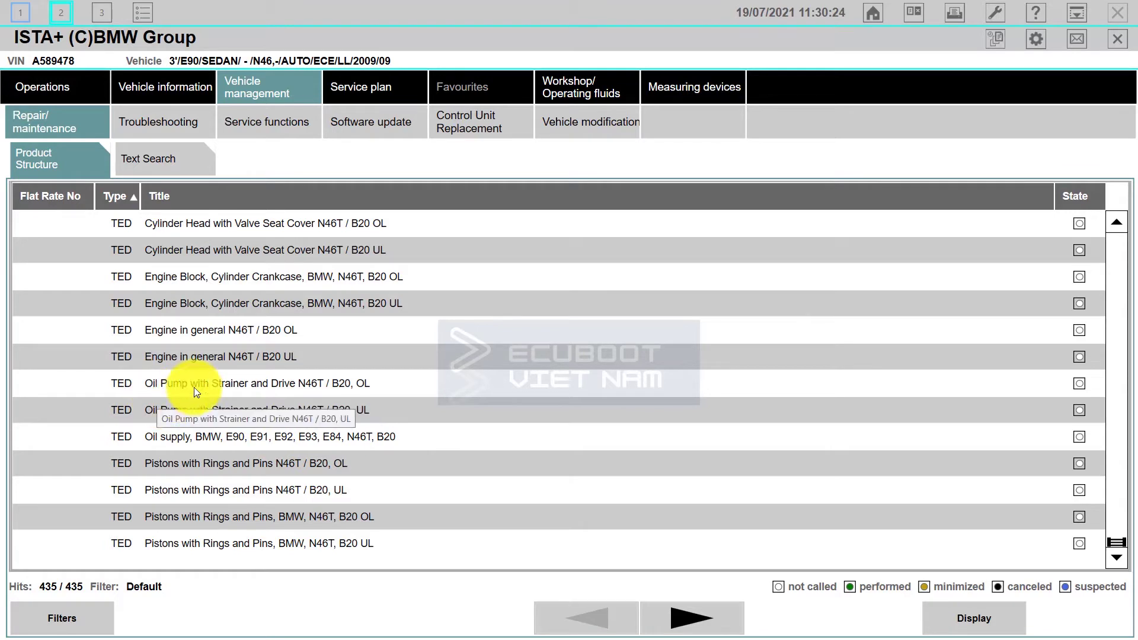
pyautogui.doubleClick(223, 337)
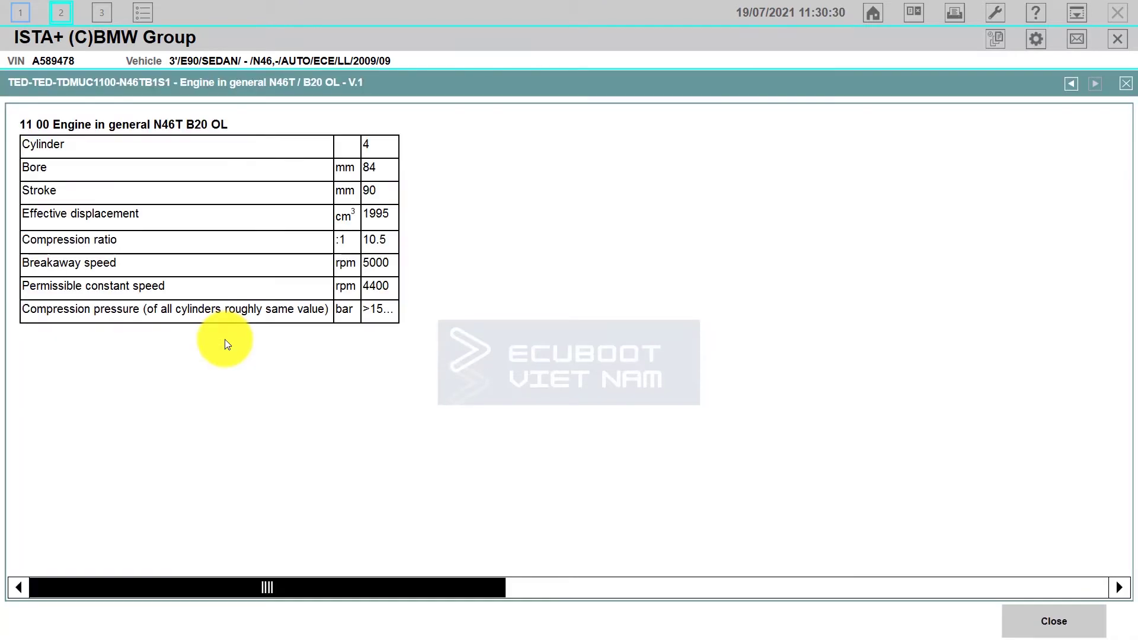
pyautogui.moveTo(32, 144)
pyautogui.mouseDown()
pyautogui.moveTo(305, 165)
pyautogui.moveTo(403, 159)
pyautogui.moveTo(379, 170)
pyautogui.mouseUp()
pyautogui.click(132, 176)
pyautogui.click(354, 187)
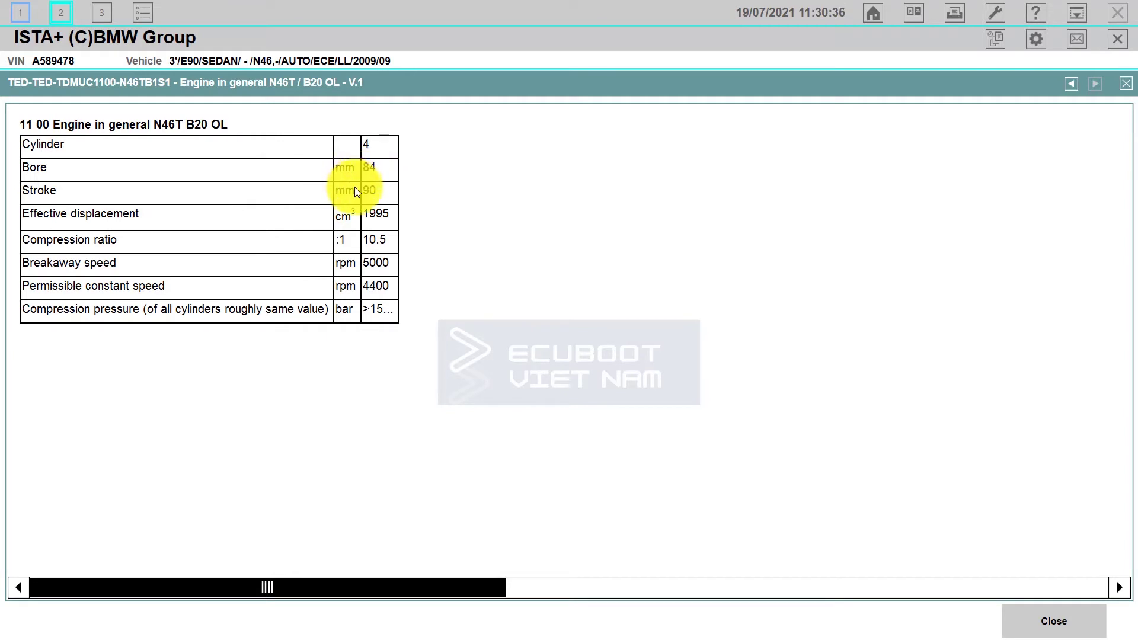
pyautogui.doubleClick(386, 193)
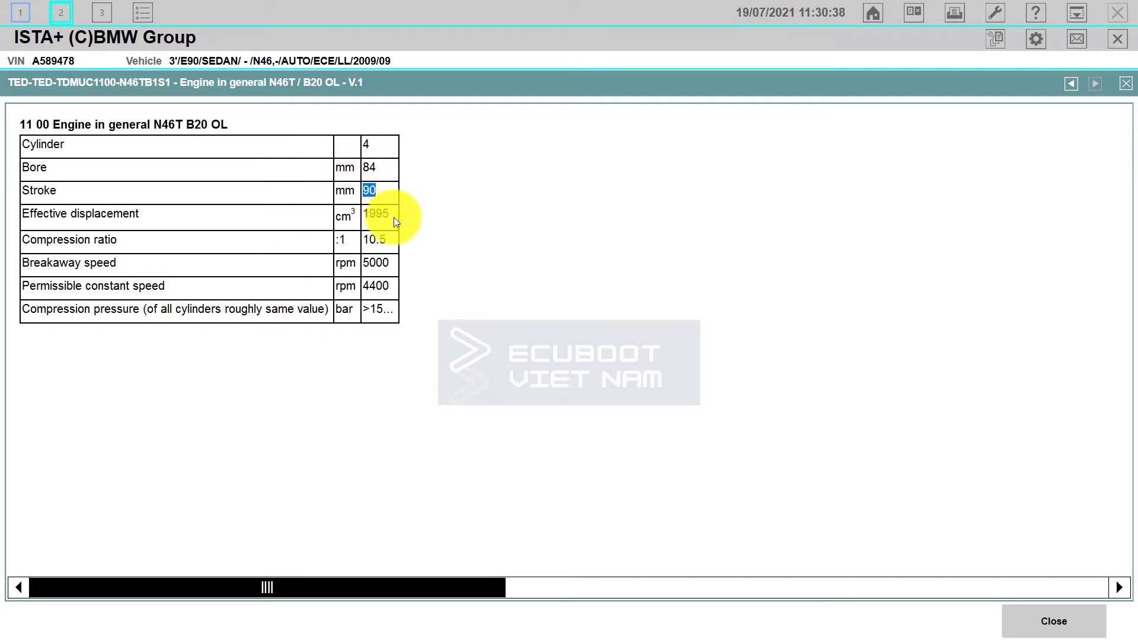
pyautogui.click(367, 241)
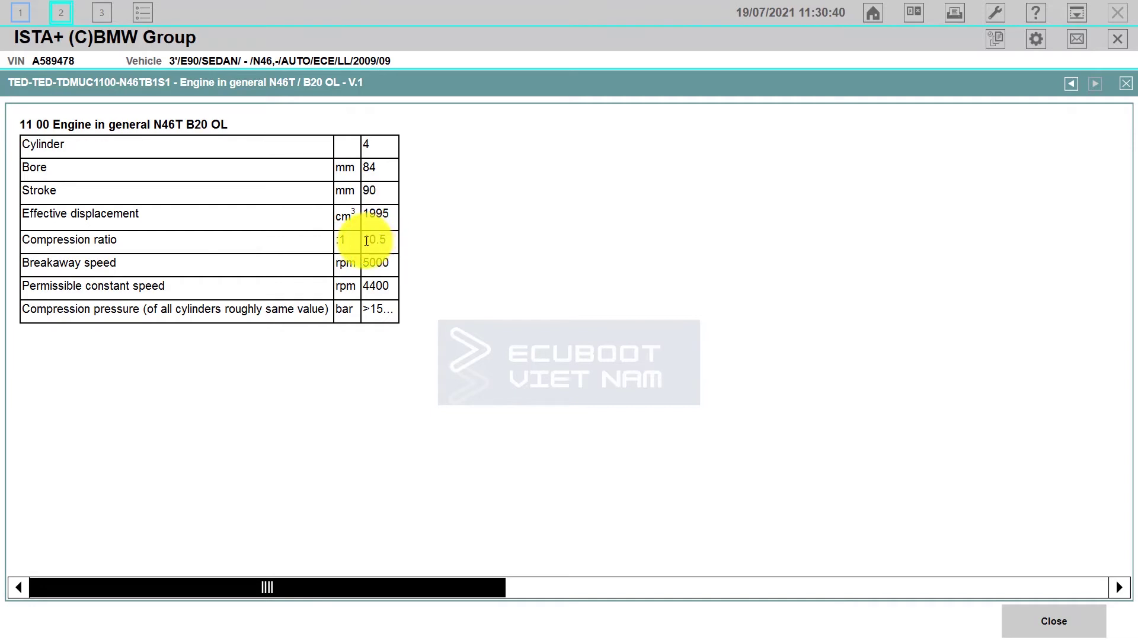
pyautogui.doubleClick(366, 241)
pyautogui.click(1126, 83)
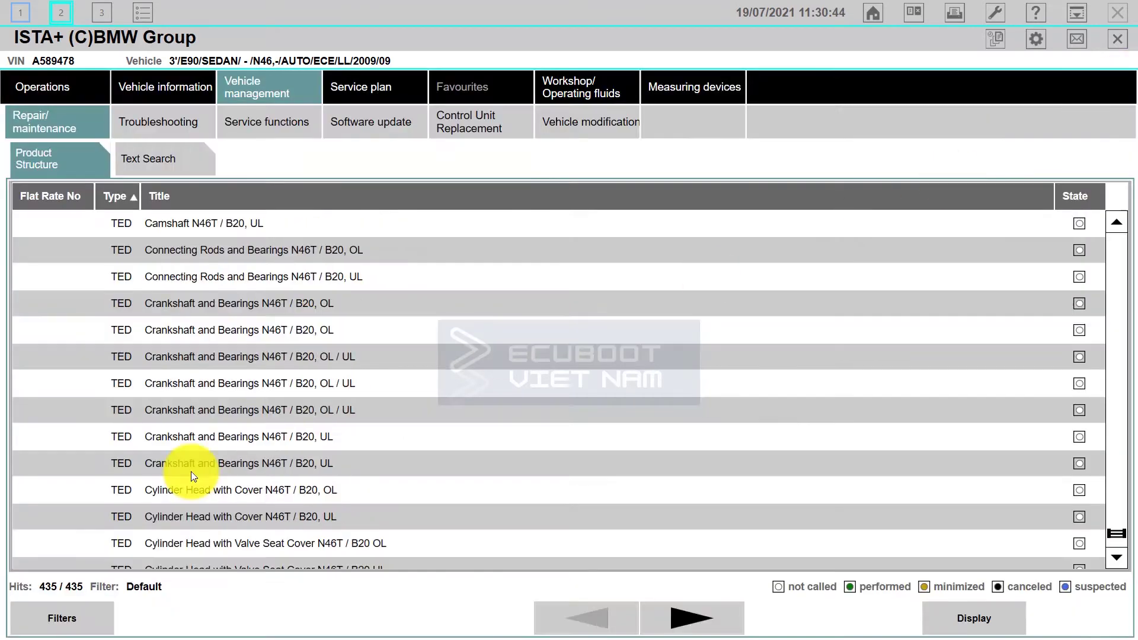
# Open the Oil supply N46T B20 technical data and highlight the 4,25 liter filling capacity
pyautogui.scroll(2, 191, 472)
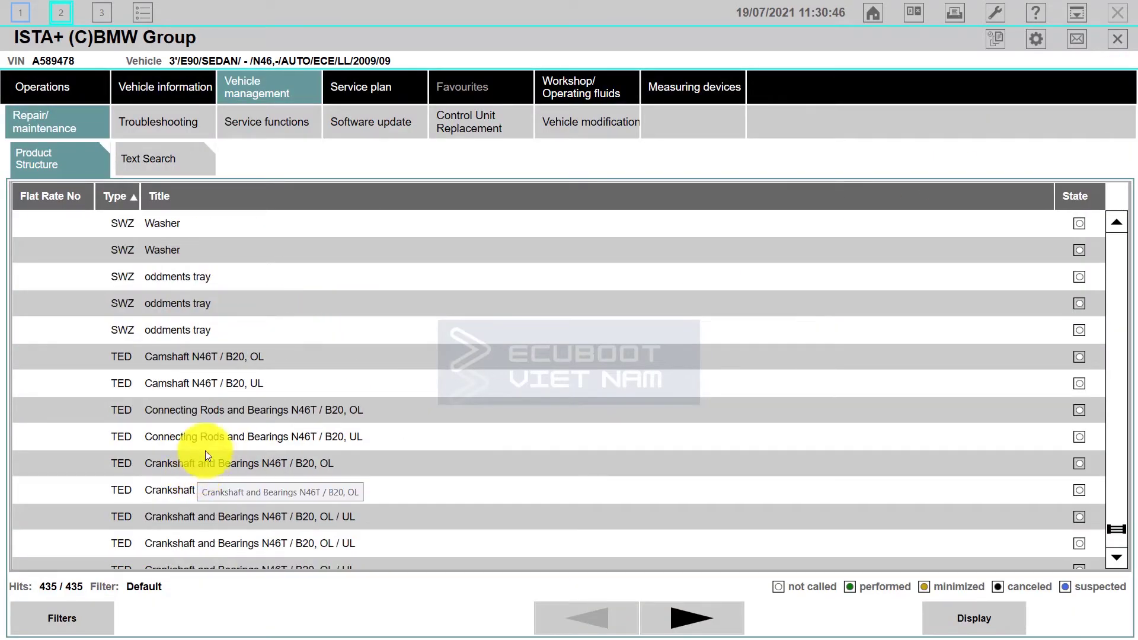
pyautogui.scroll(-2, 225, 432)
pyautogui.scroll(-1, 236, 455)
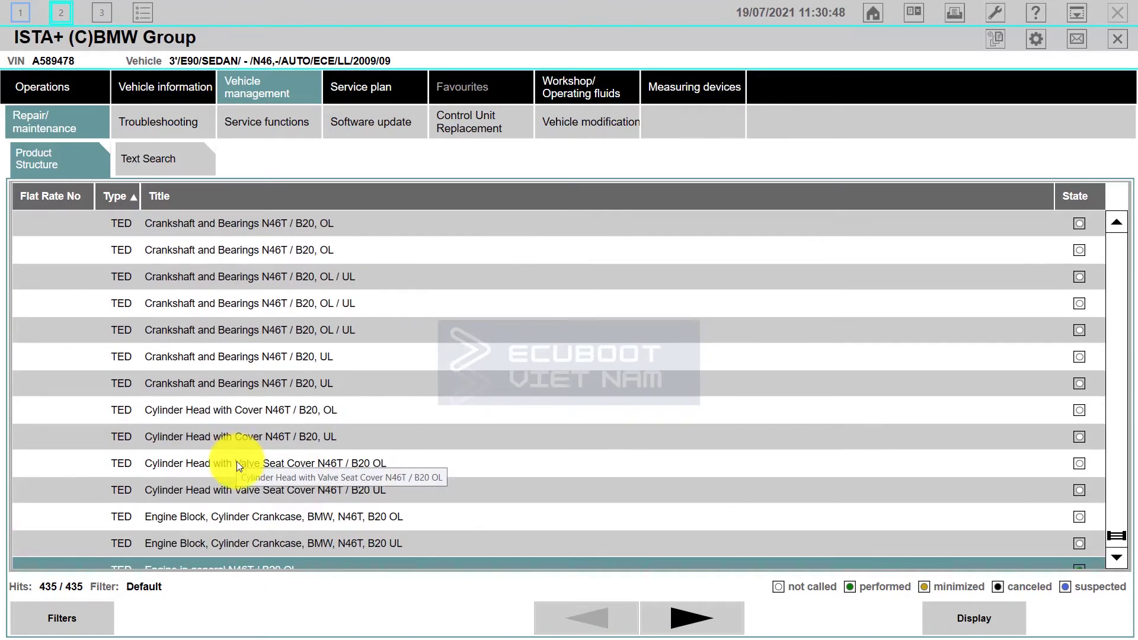
pyautogui.scroll(-3, 232, 481)
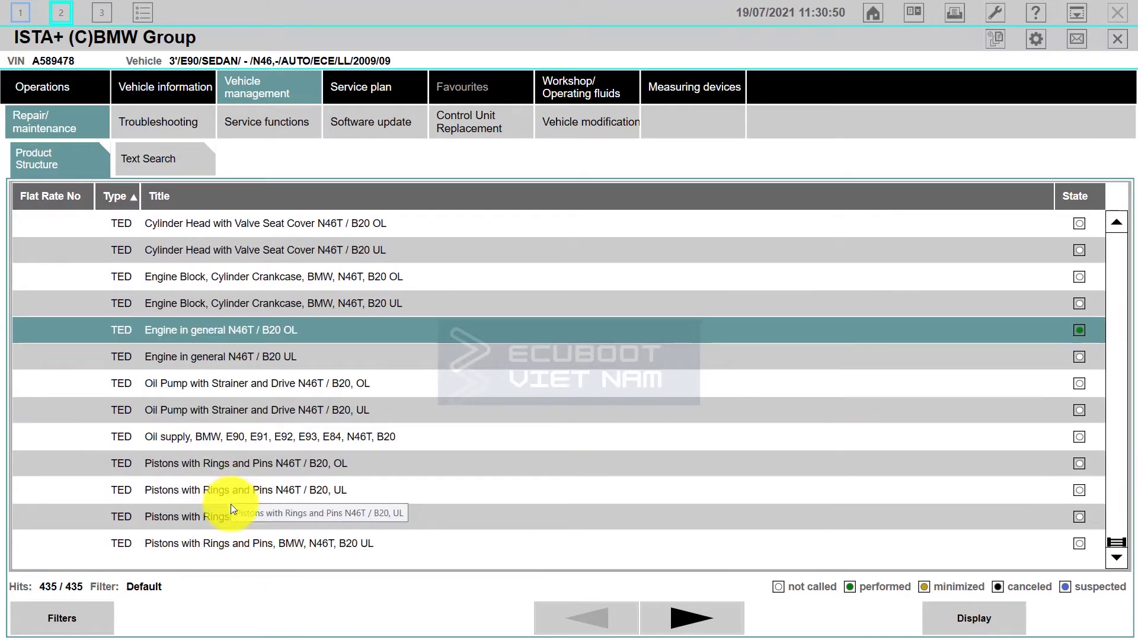
pyautogui.doubleClick(236, 433)
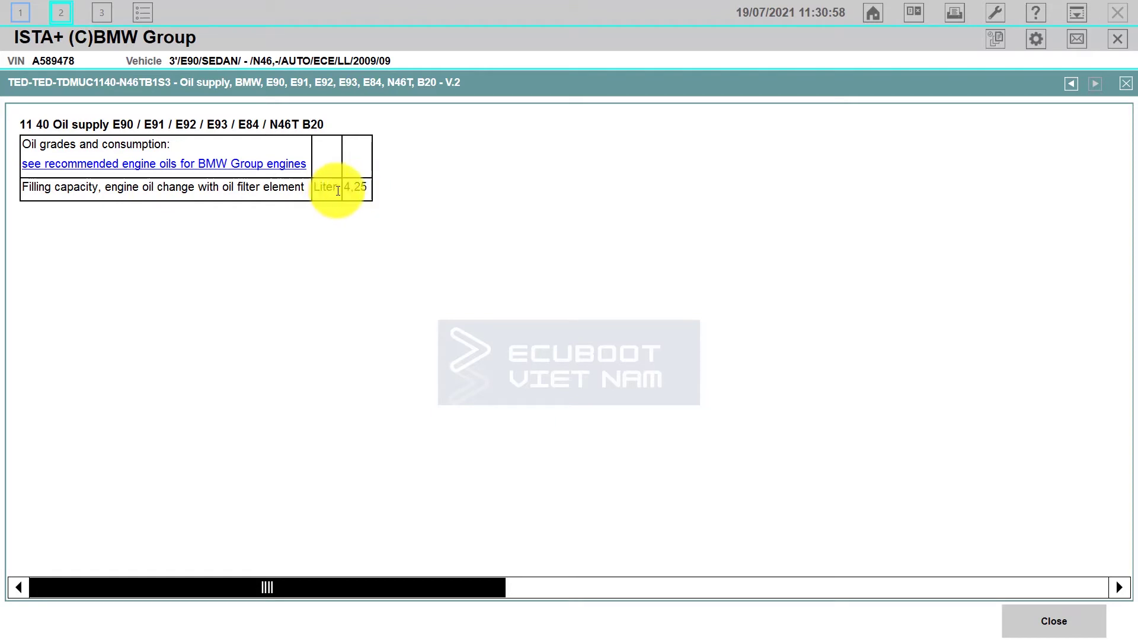
pyautogui.moveTo(337, 191); pyautogui.dragTo(381, 186)
pyautogui.click(389, 191)
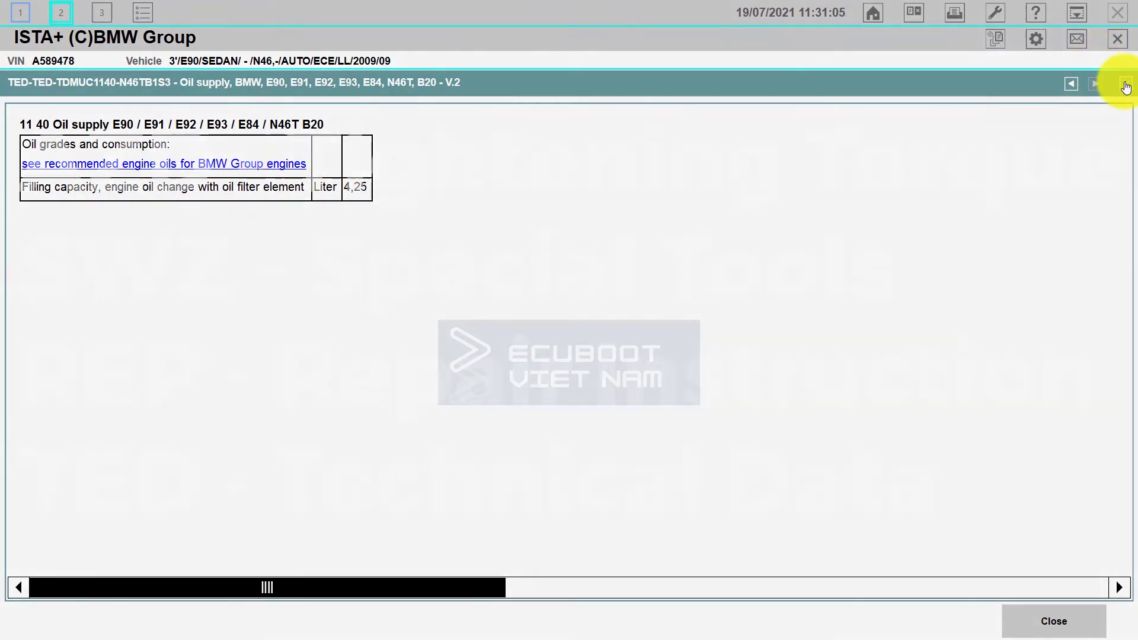
# Close the Oil supply document and switch to the Troubleshooting fault-pattern page
pyautogui.click(1125, 84)
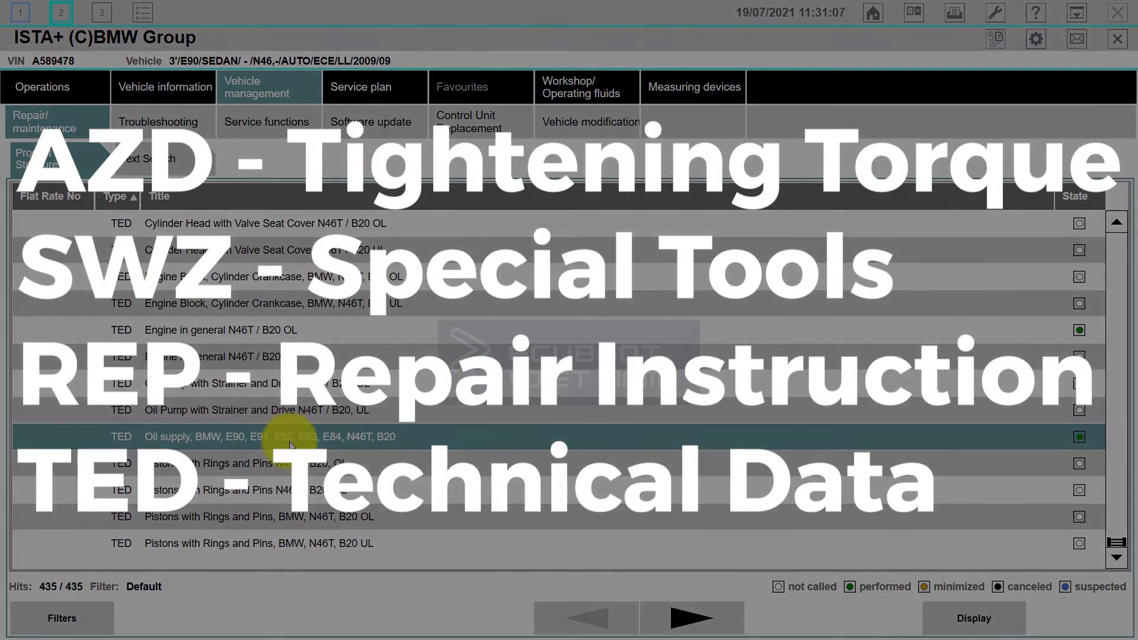
pyautogui.scroll(10, 280, 415)
pyautogui.scroll(5, 283, 445)
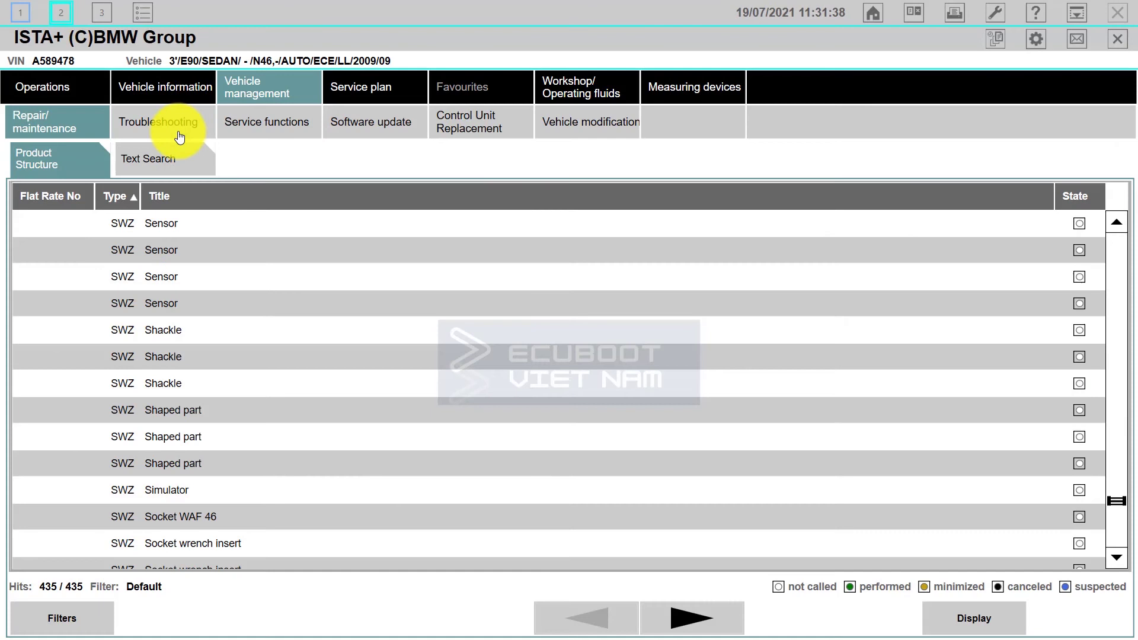
pyautogui.click(180, 137)
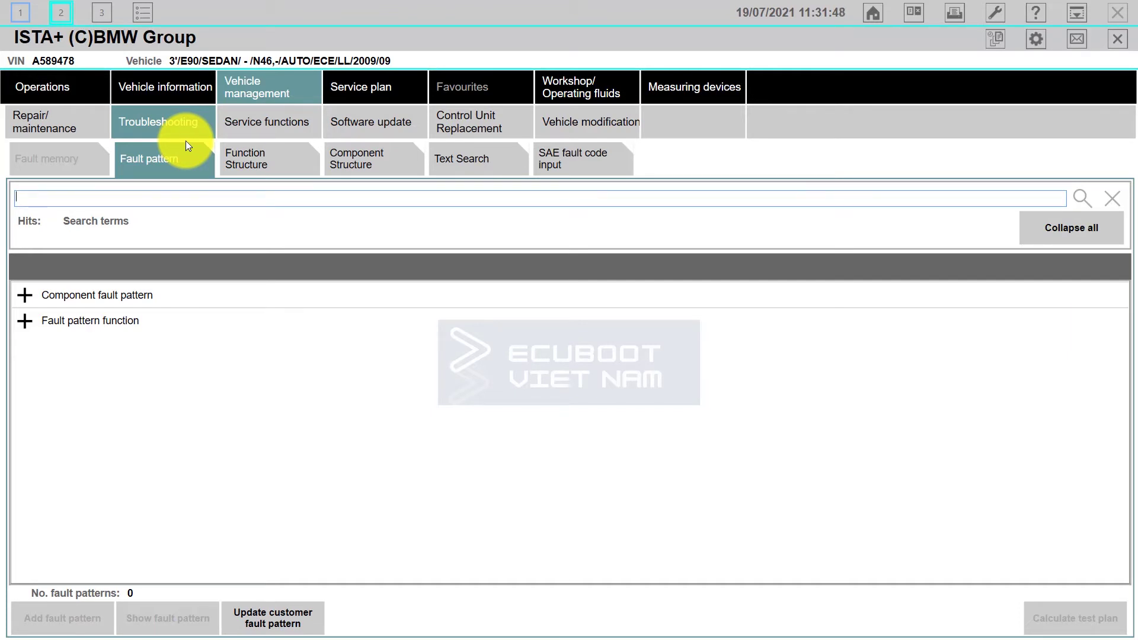
# Use Function Structure, expand Power train, and scroll Engine electronics MEV's list to FUB entries
pyautogui.click(243, 165)
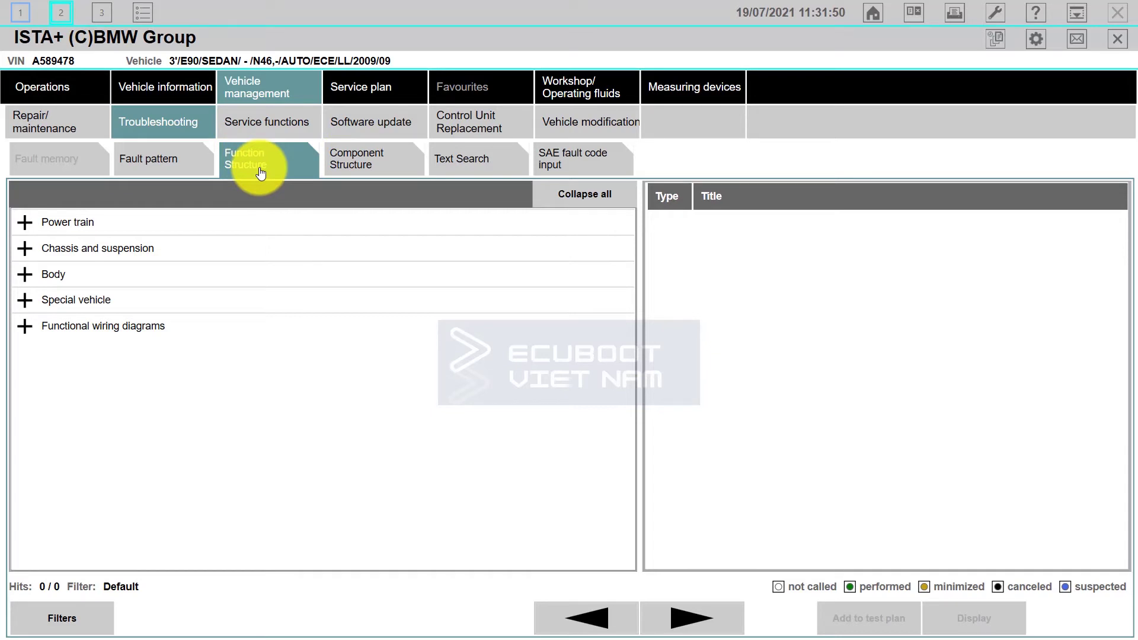
pyautogui.click(24, 223)
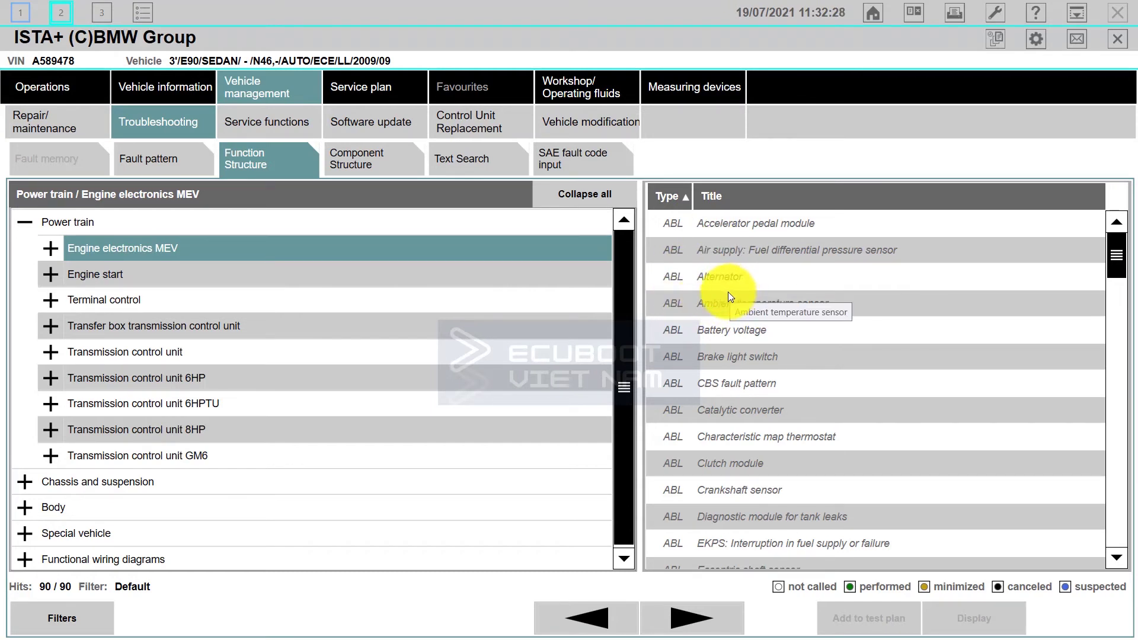
pyautogui.scroll(-3, 699, 261)
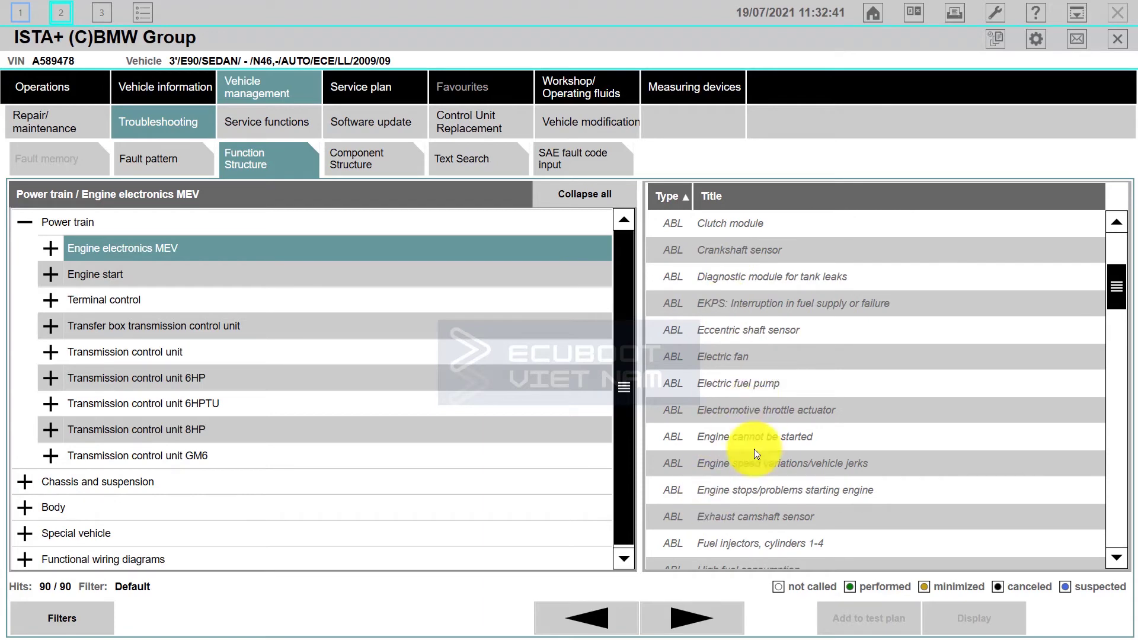
pyautogui.scroll(-10, 756, 453)
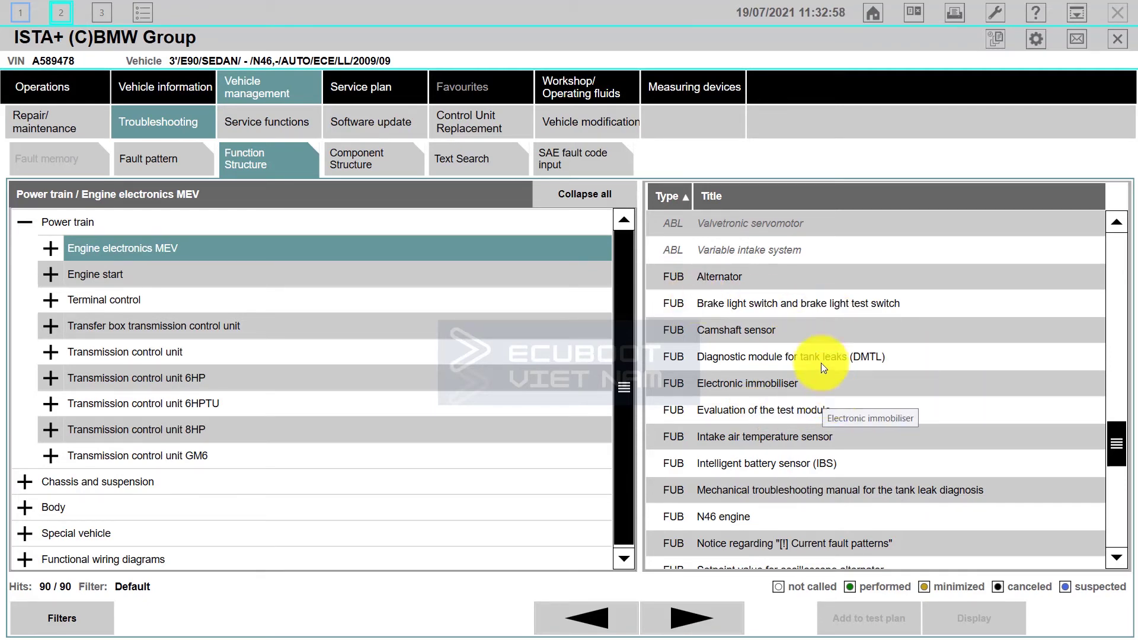
# Glance at the Camshaft sensor document, then switch to the Alternator function description
pyautogui.doubleClick(706, 331)
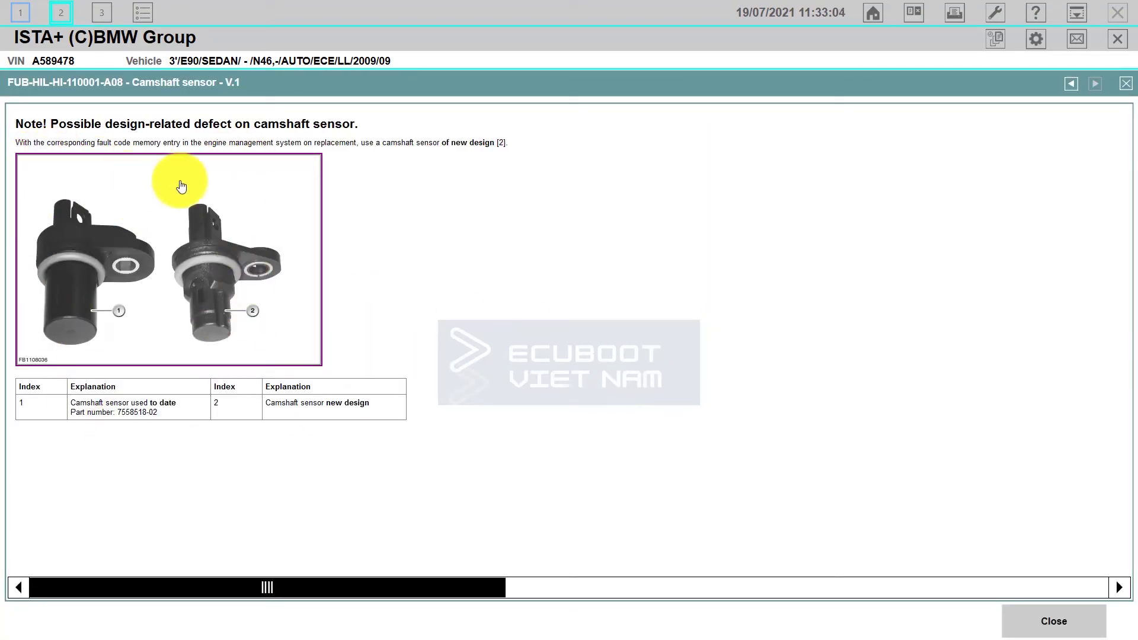
pyautogui.click(1125, 83)
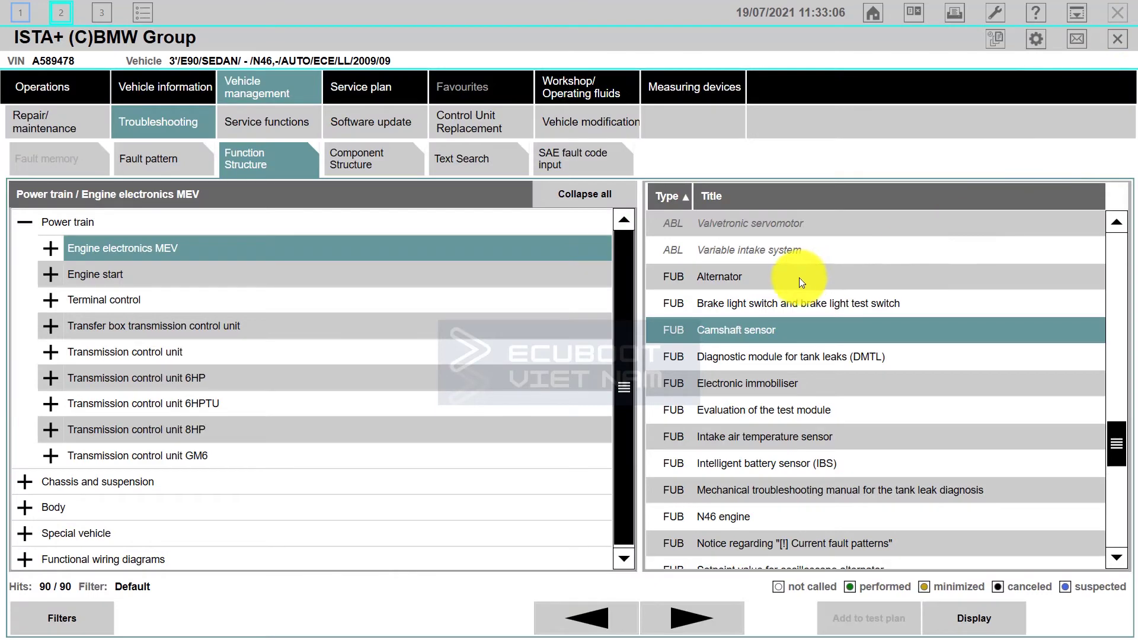
pyautogui.doubleClick(711, 284)
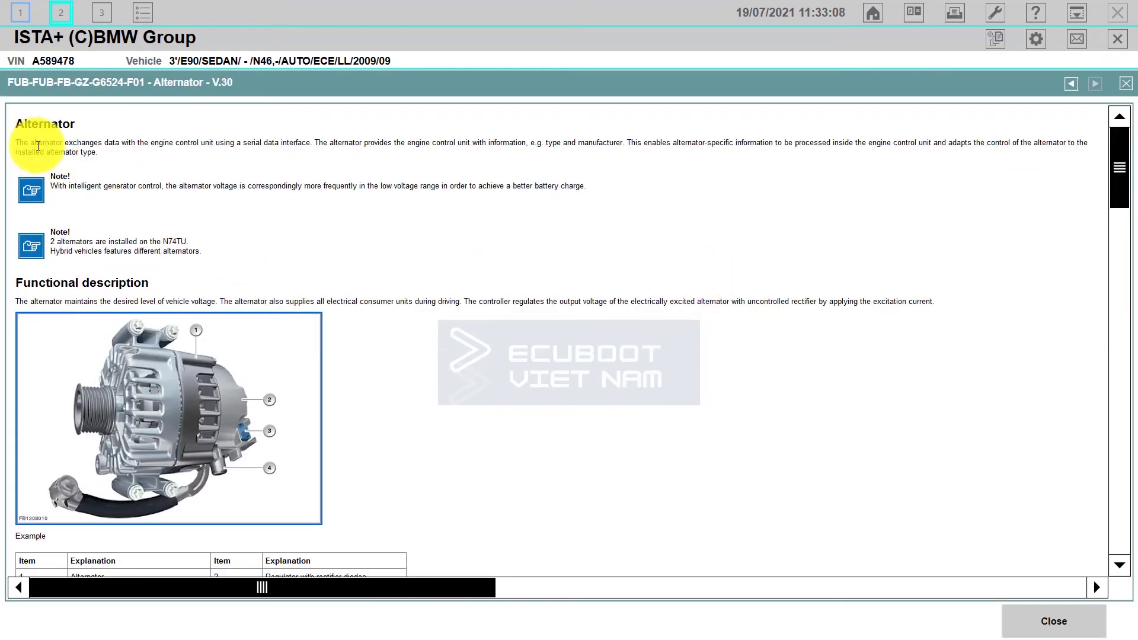
# Highlight the intelligent generator control note and function list, then scroll to the 6–16 V, 20000 rpm target values
pyautogui.moveTo(46, 152)
pyautogui.mouseDown()
pyautogui.moveTo(852, 211)
pyautogui.moveTo(859, 183)
pyautogui.mouseUp()
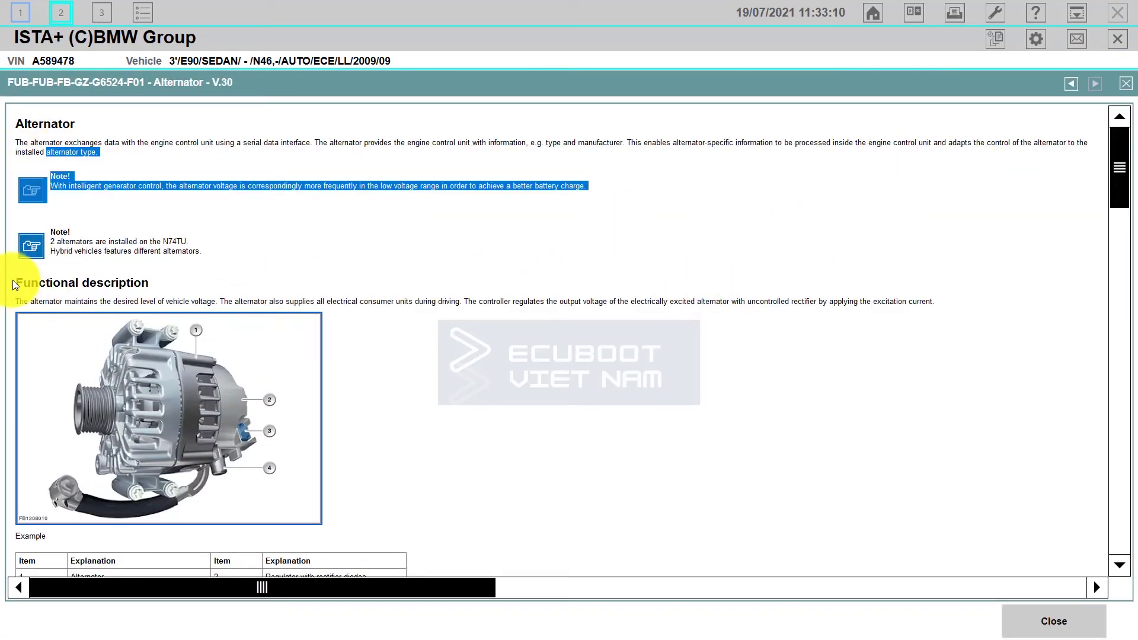
pyautogui.moveTo(16, 285); pyautogui.dragTo(190, 293)
pyautogui.scroll(-5, 217, 362)
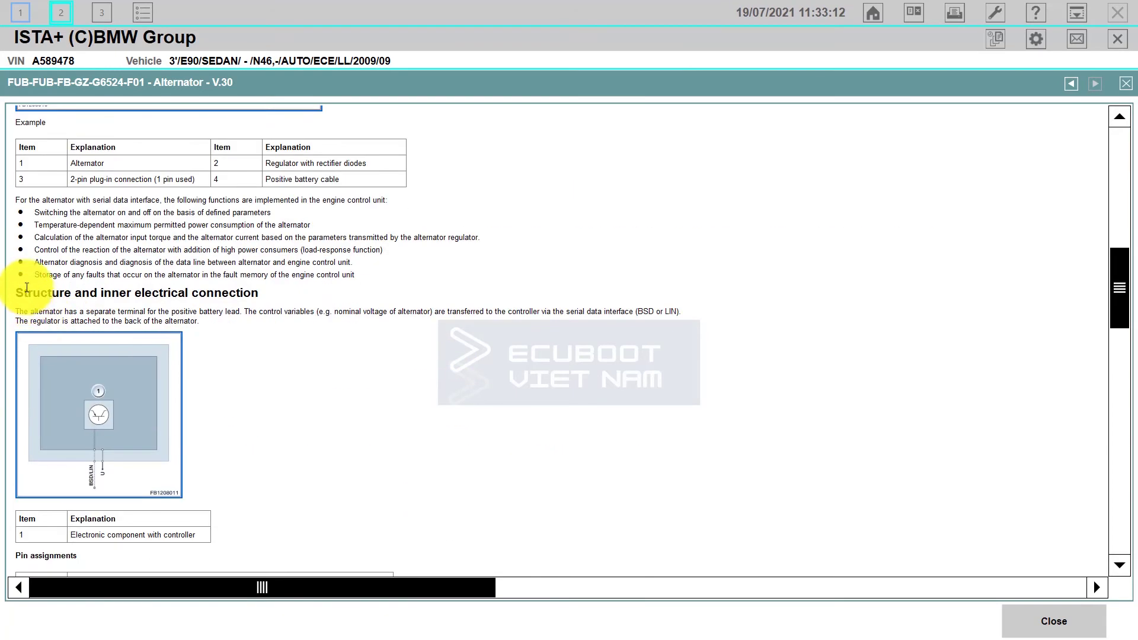
pyautogui.moveTo(29, 211)
pyautogui.mouseDown()
pyautogui.moveTo(310, 263)
pyautogui.moveTo(399, 315)
pyautogui.mouseUp()
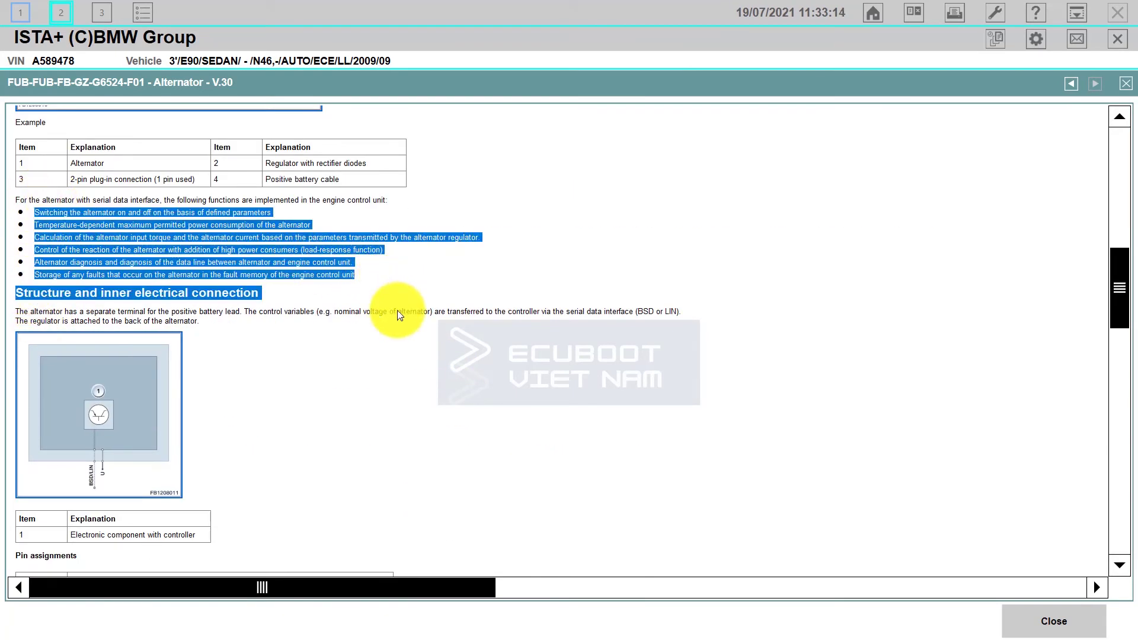
pyautogui.scroll(-4, 399, 315)
pyautogui.scroll(-4, 237, 386)
pyautogui.scroll(3, 222, 224)
pyautogui.scroll(-3, 190, 404)
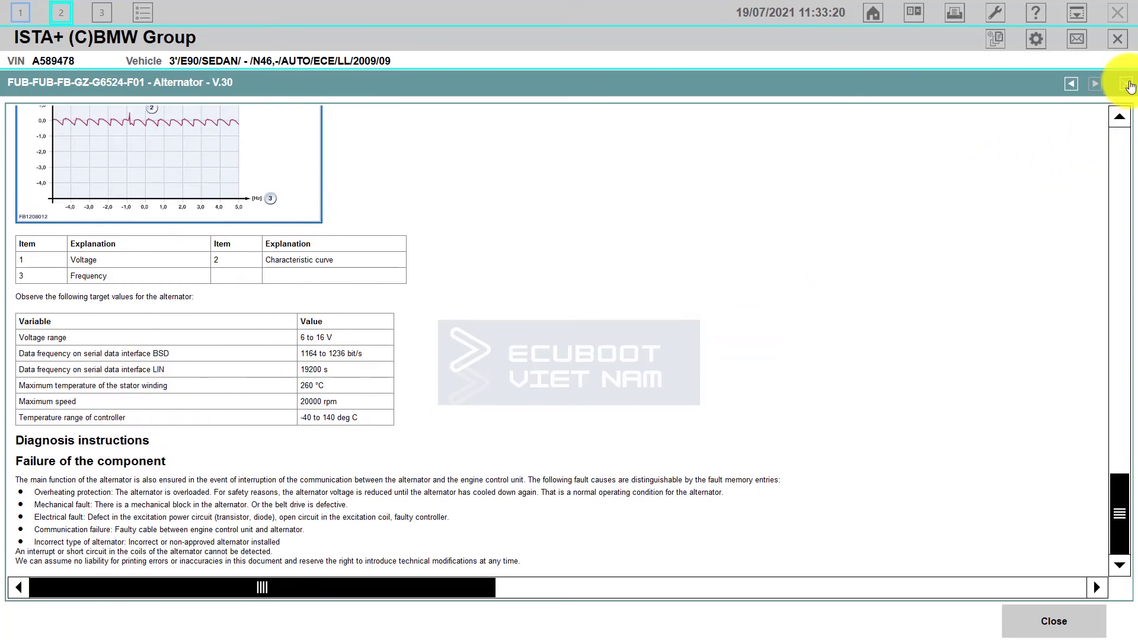
# Close the Alternator document and briefly view the Air supply wiring diagram
pyautogui.click(1129, 87)
pyautogui.scroll(-5, 754, 468)
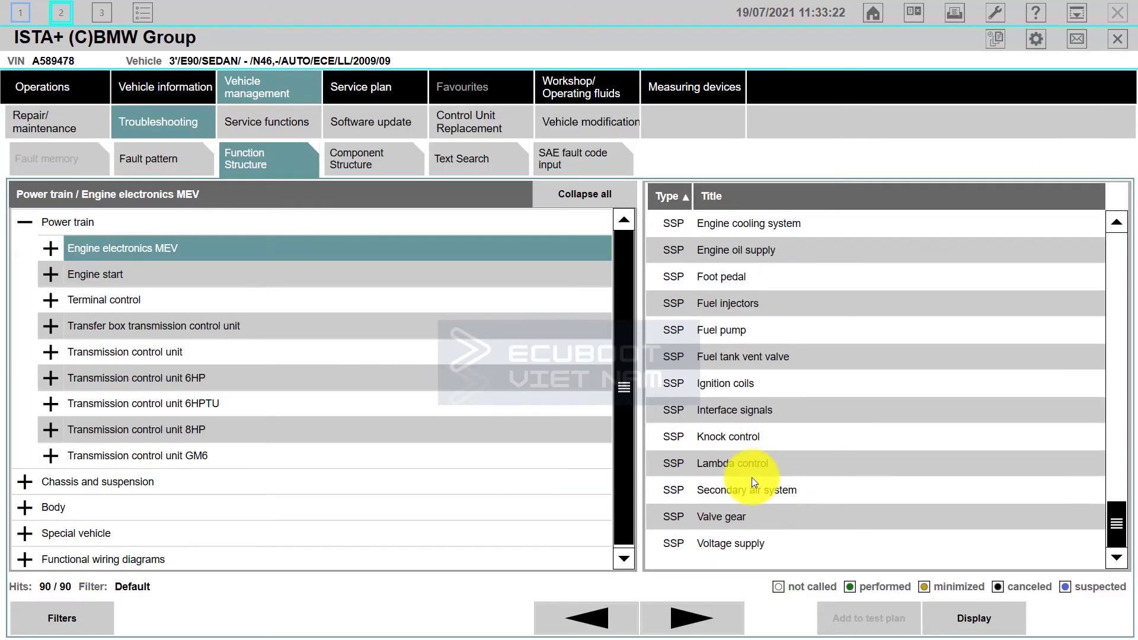
pyautogui.scroll(3, 751, 477)
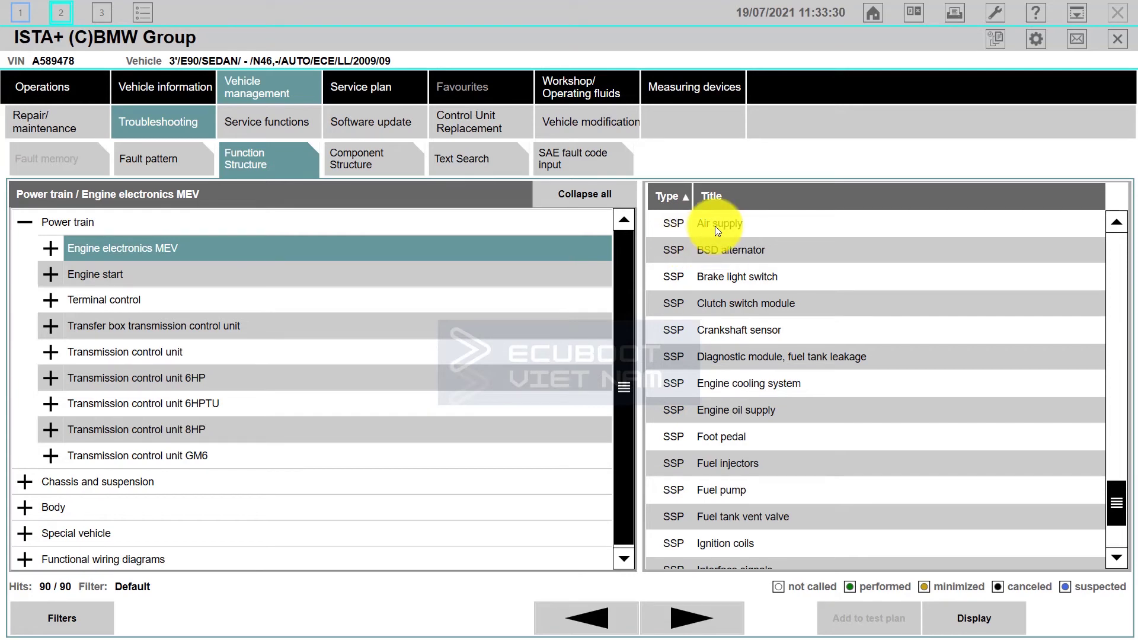
pyautogui.scroll(2, 711, 237)
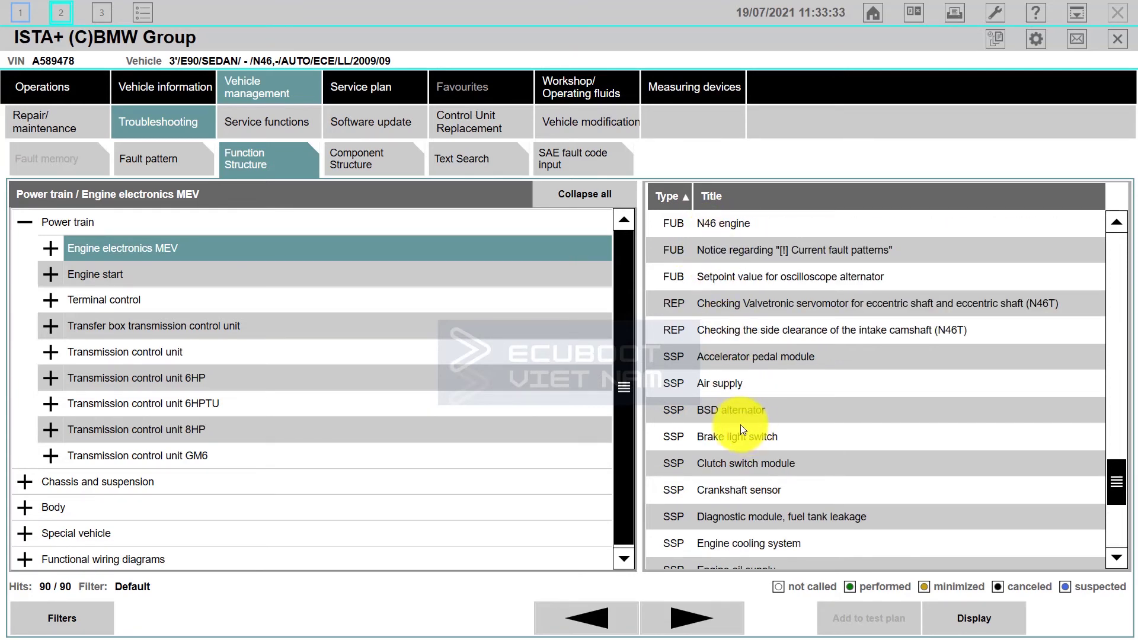
pyautogui.doubleClick(720, 383)
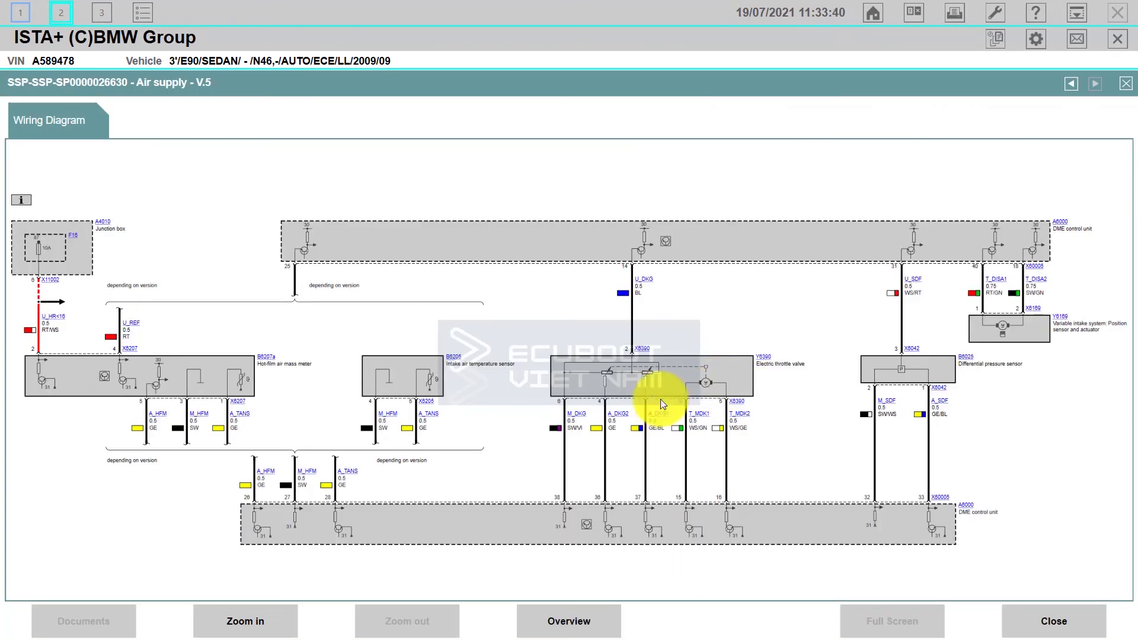
pyautogui.click(1120, 83)
# View the Accelerator pedal module wiring diagram and return to the Engine electronics MEV list
pyautogui.click(752, 362)
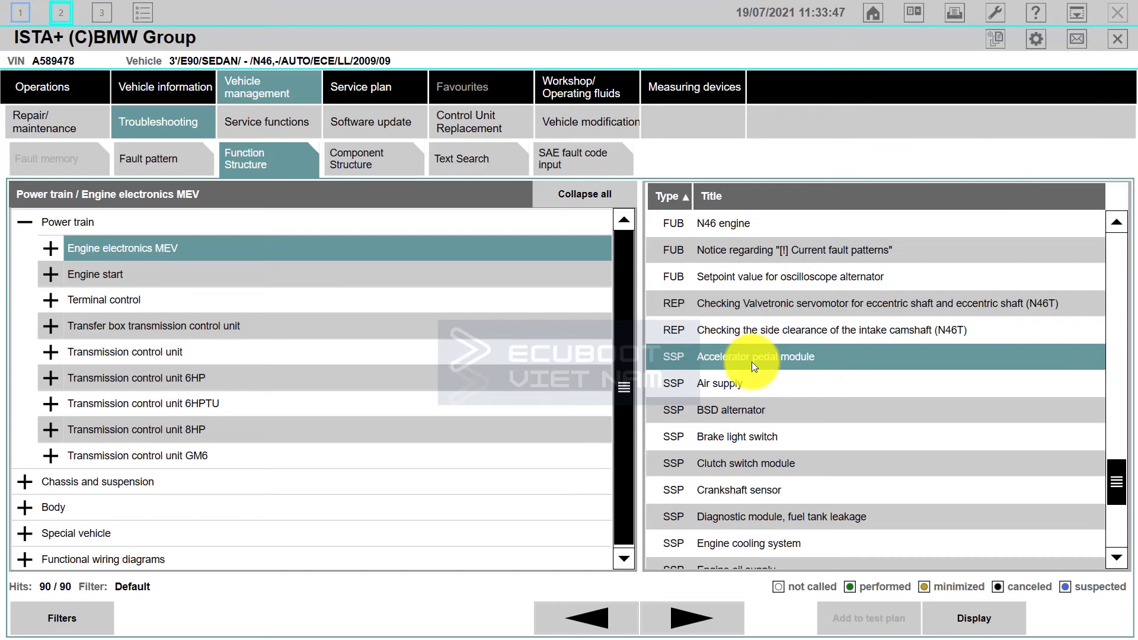
pyautogui.doubleClick(752, 362)
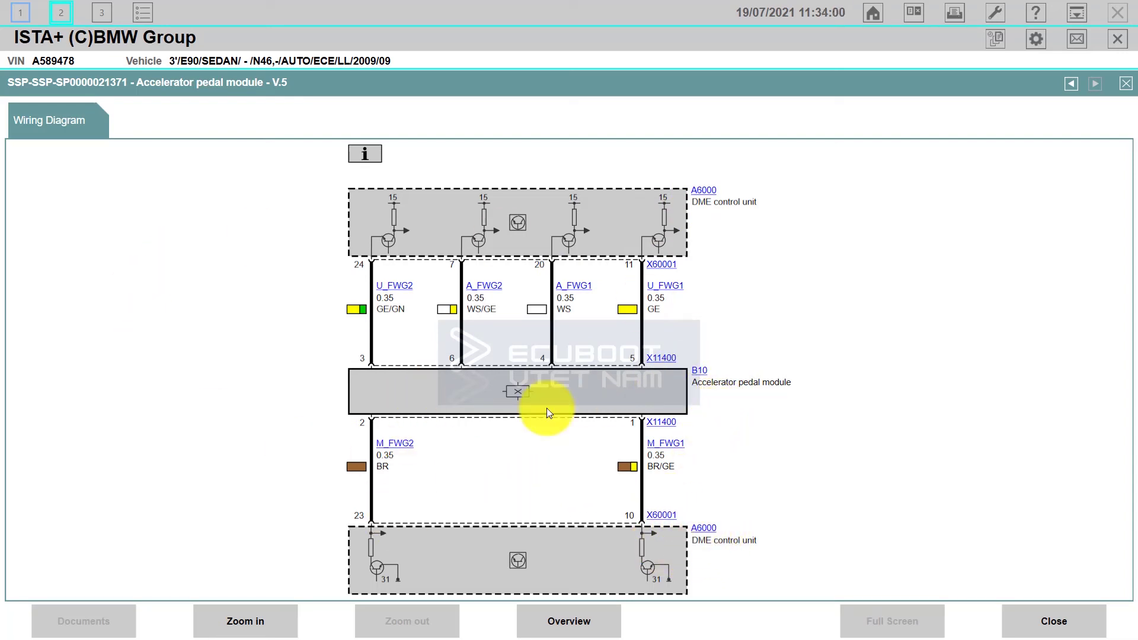
pyautogui.click(1119, 89)
pyautogui.scroll(-4, 765, 459)
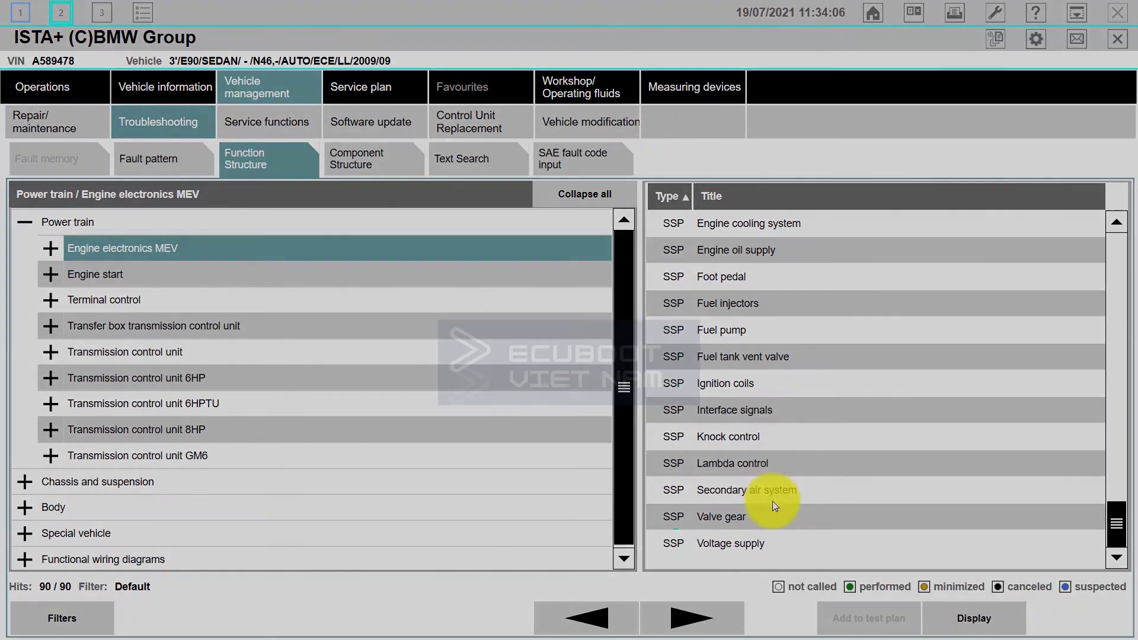
pyautogui.scroll(8, 775, 504)
pyautogui.scroll(10, 777, 495)
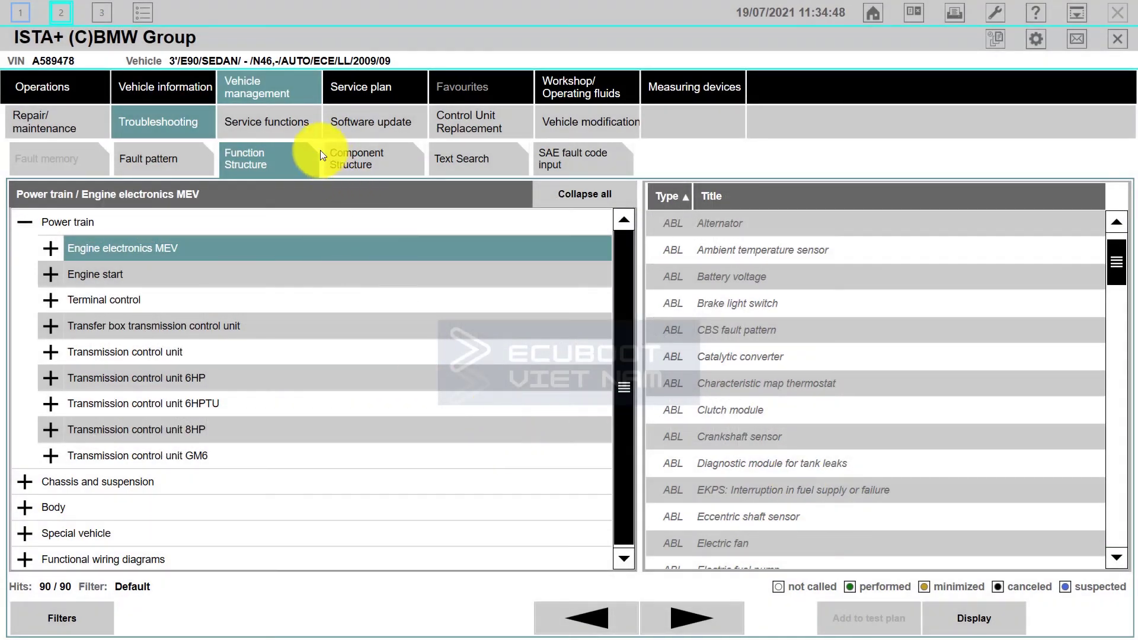
# Show the 71 Power train service functions, such as CAS: Reset and Compression test, and scroll through them
pyautogui.click(285, 130)
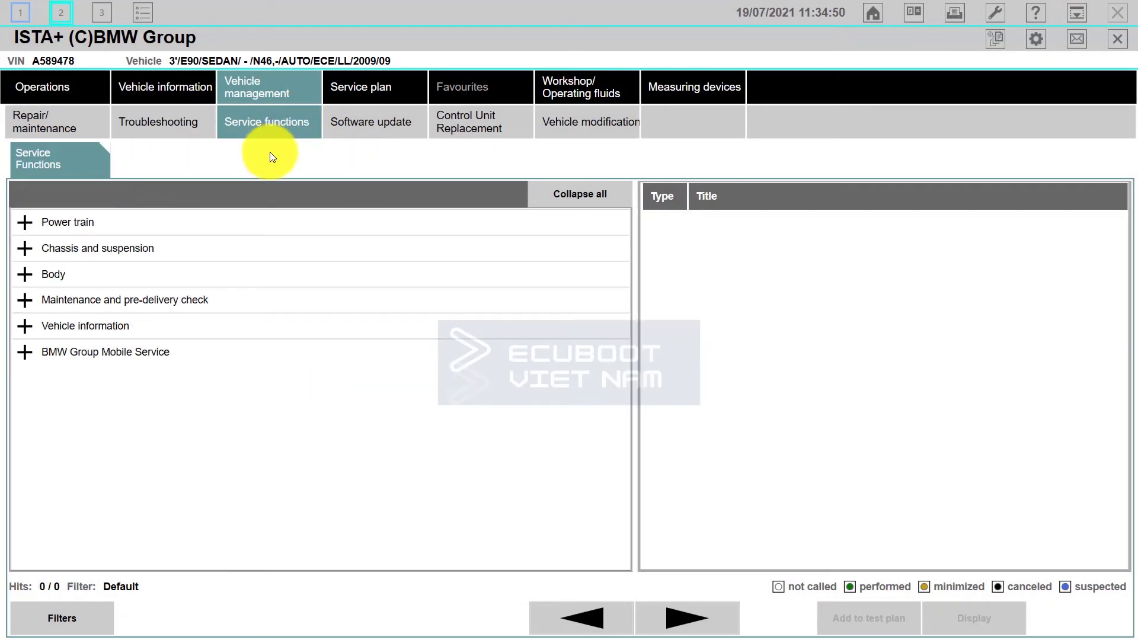
pyautogui.click(51, 223)
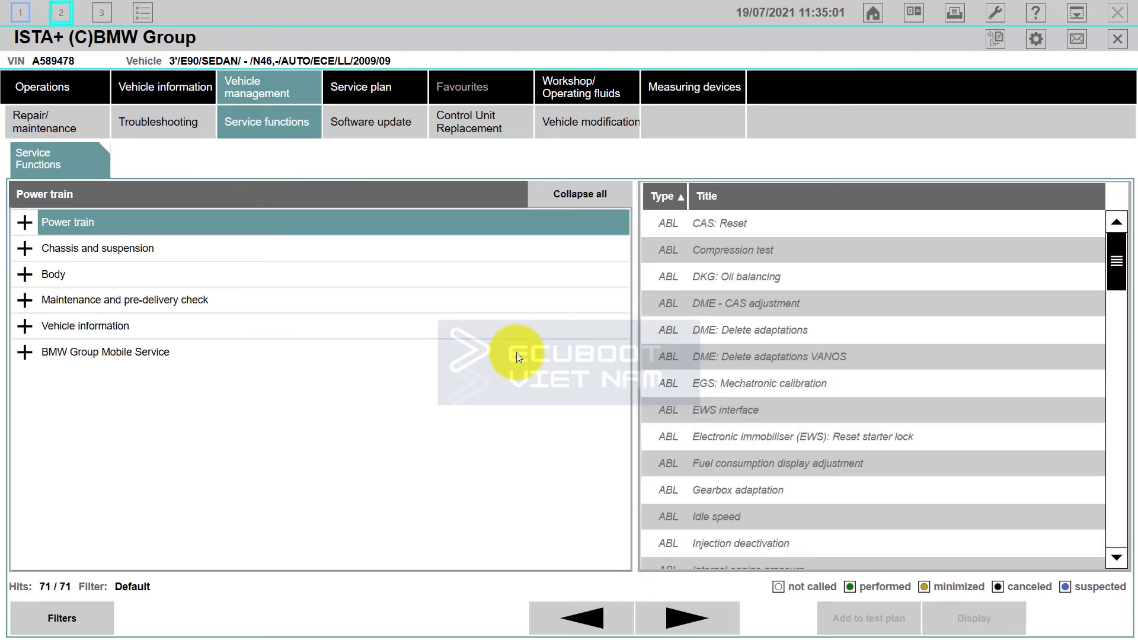
pyautogui.scroll(-13, 667, 230)
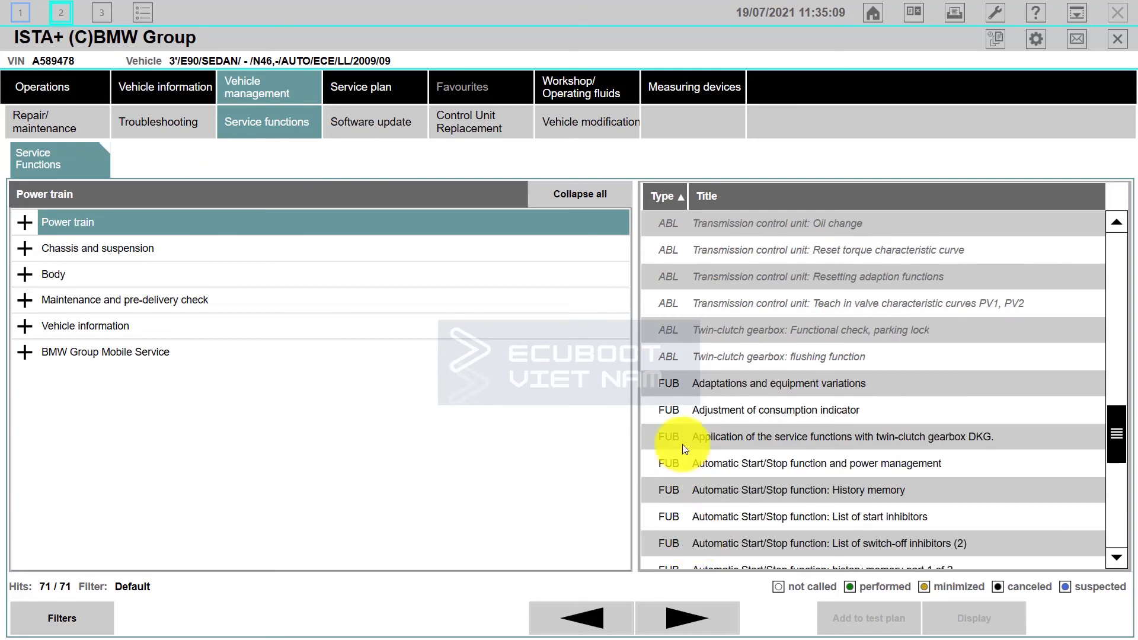
pyautogui.scroll(-4, 684, 448)
pyautogui.scroll(-3, 670, 415)
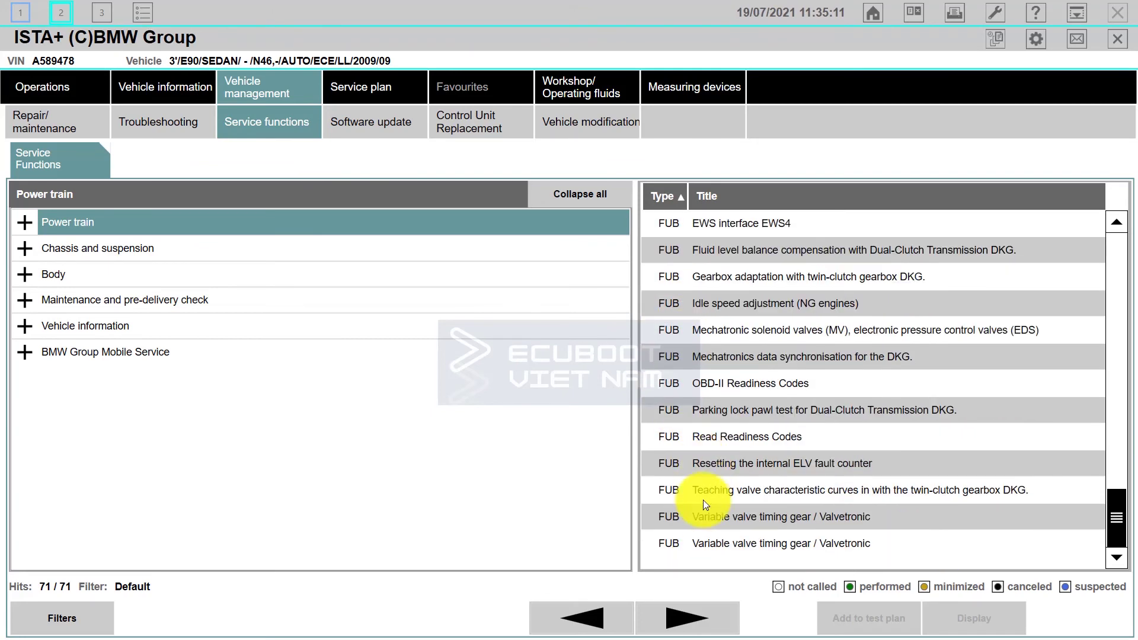
pyautogui.scroll(1, 724, 515)
pyautogui.scroll(-1, 731, 514)
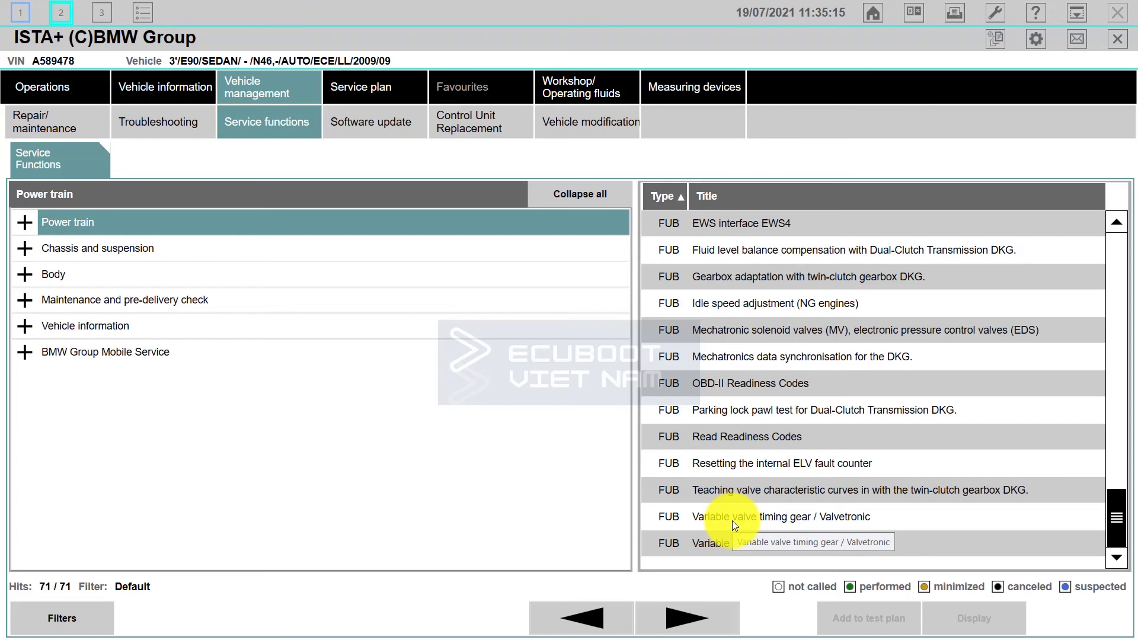
pyautogui.scroll(15, 762, 460)
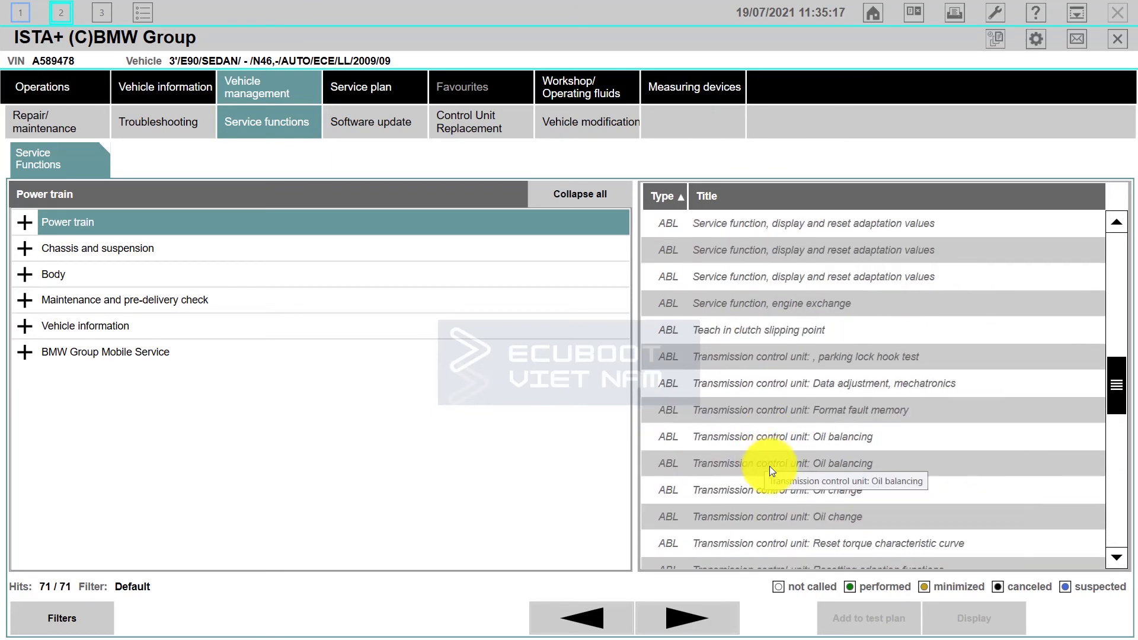
pyautogui.scroll(3, 772, 475)
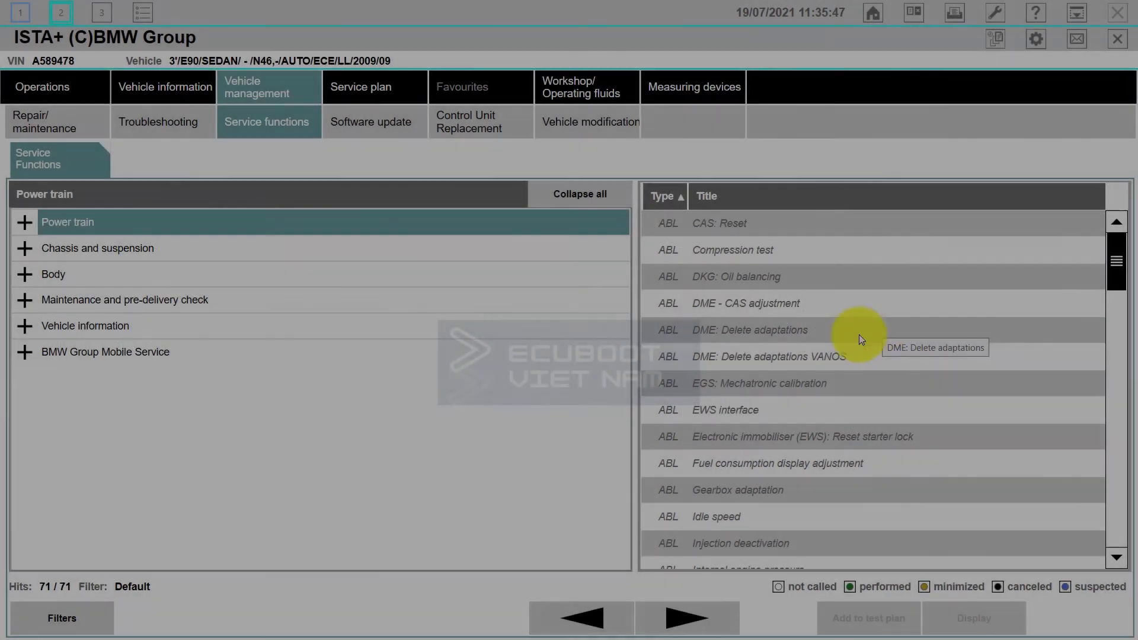
pyautogui.scroll(-2, 848, 344)
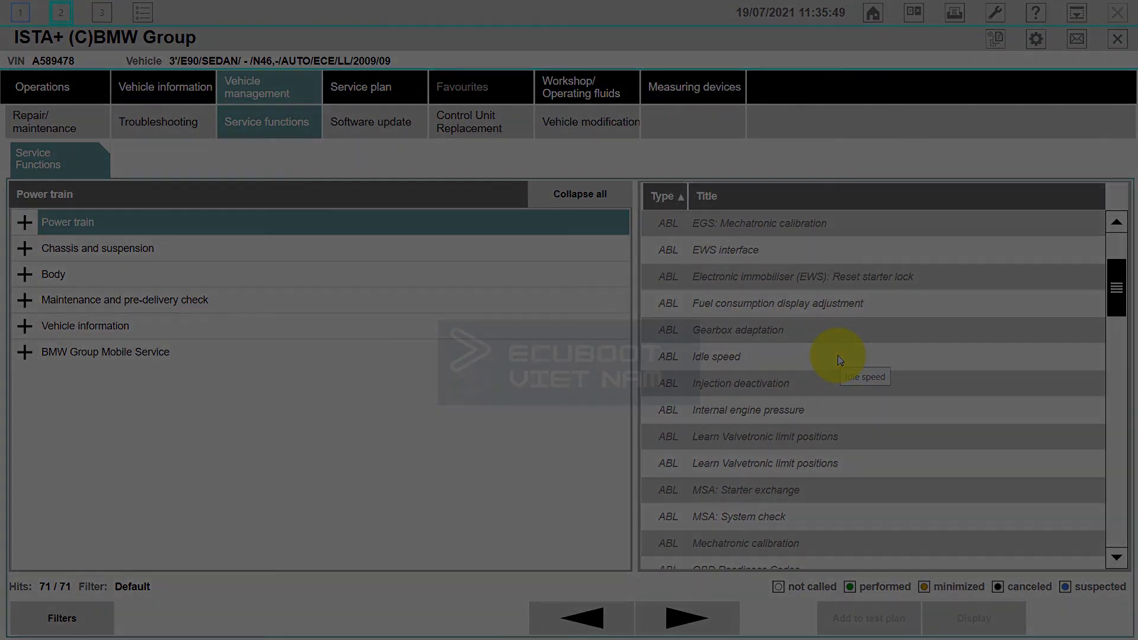
pyautogui.scroll(-12, 741, 390)
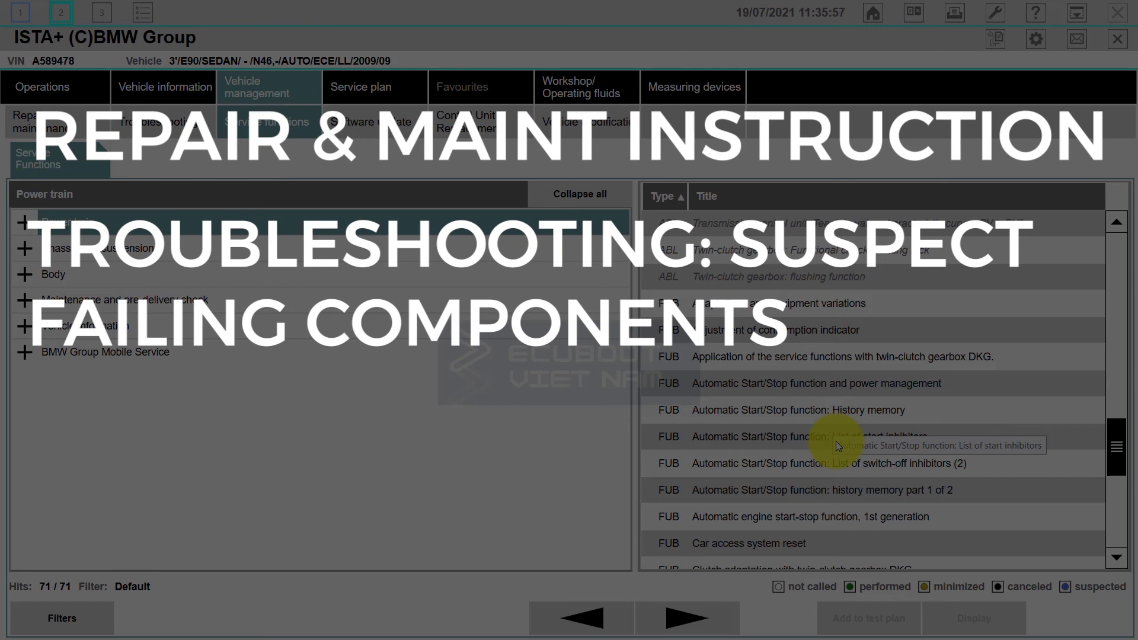
pyautogui.scroll(5, 838, 445)
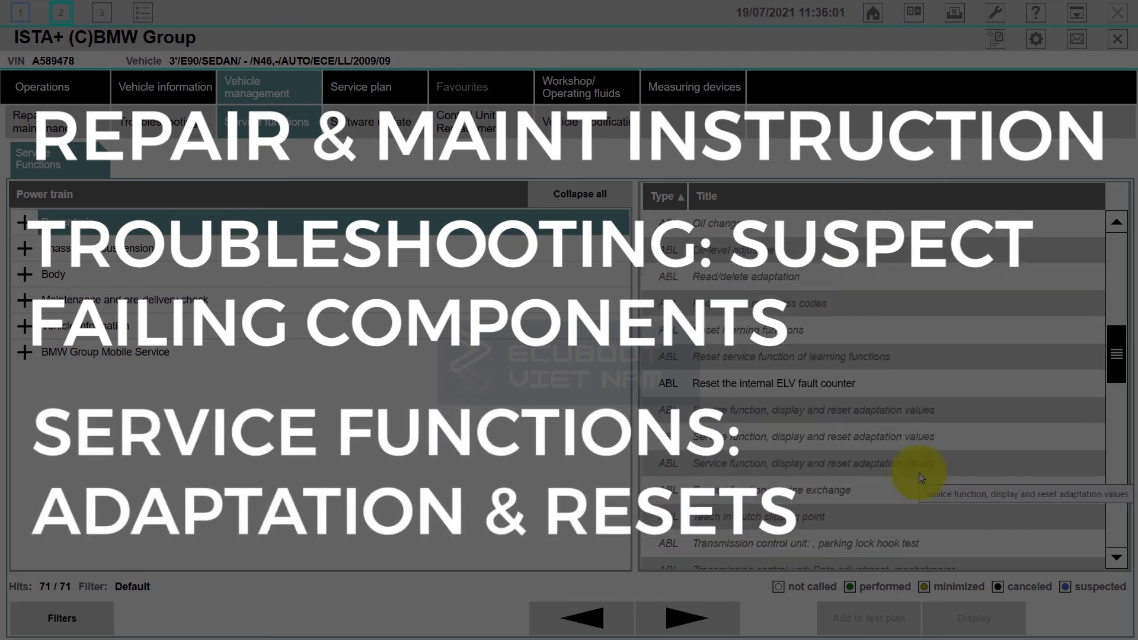
pyautogui.scroll(-5, 921, 477)
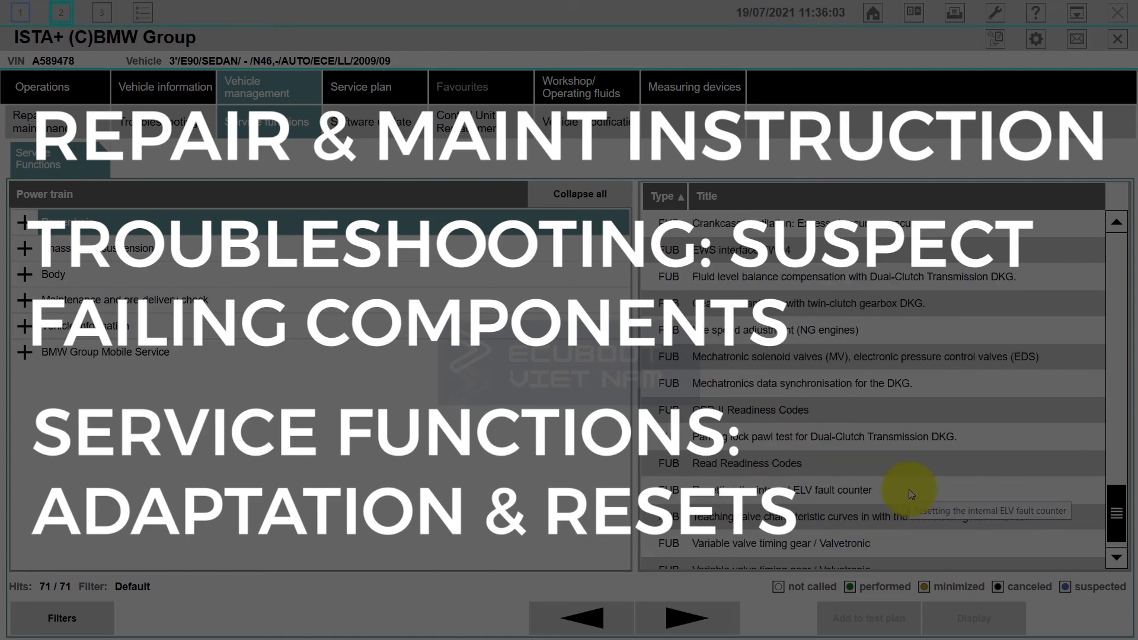